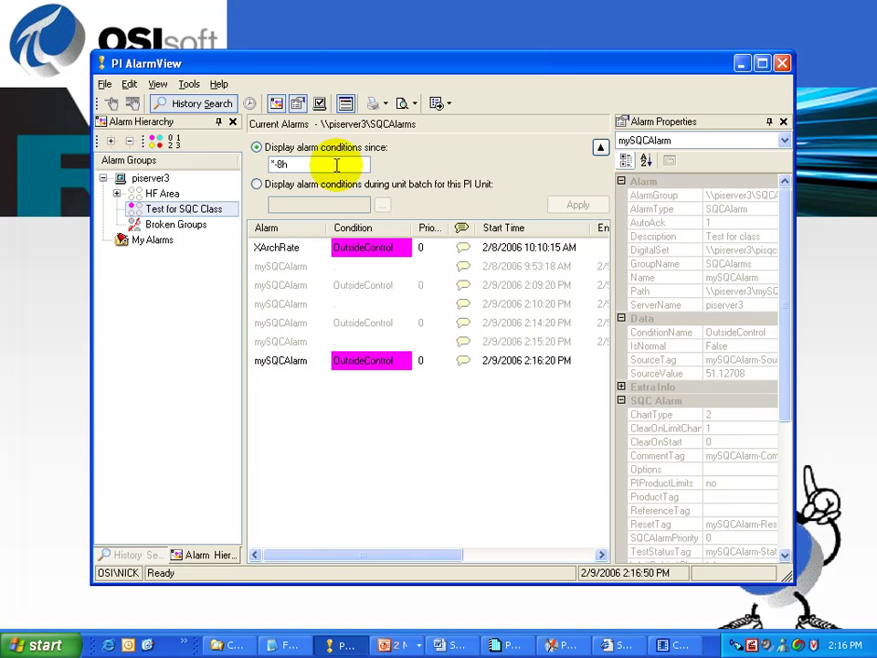
Display the Test for SQC Class group's alarm conditions since *-1d and apply the new time range.
click(346, 106)
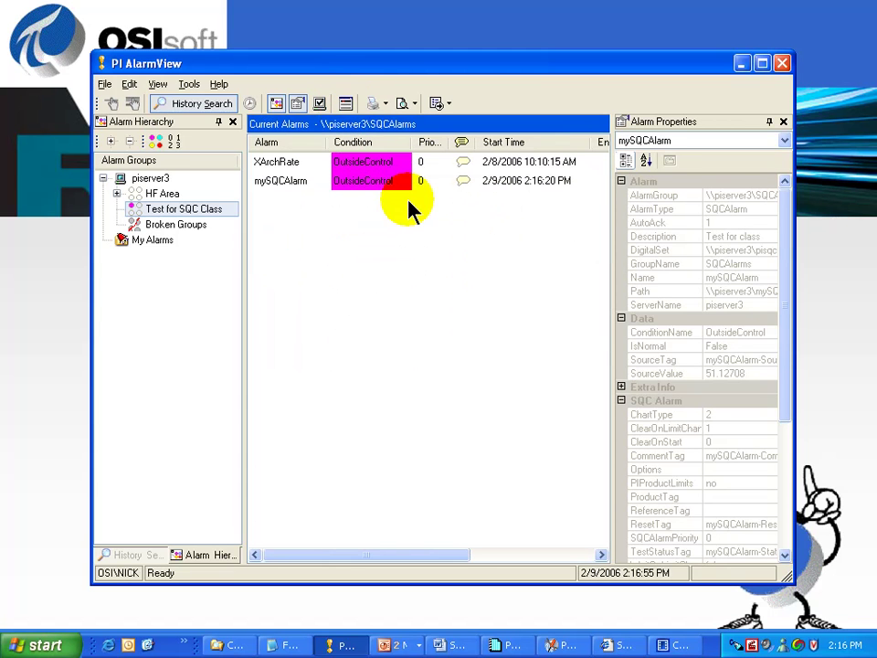
click(346, 103)
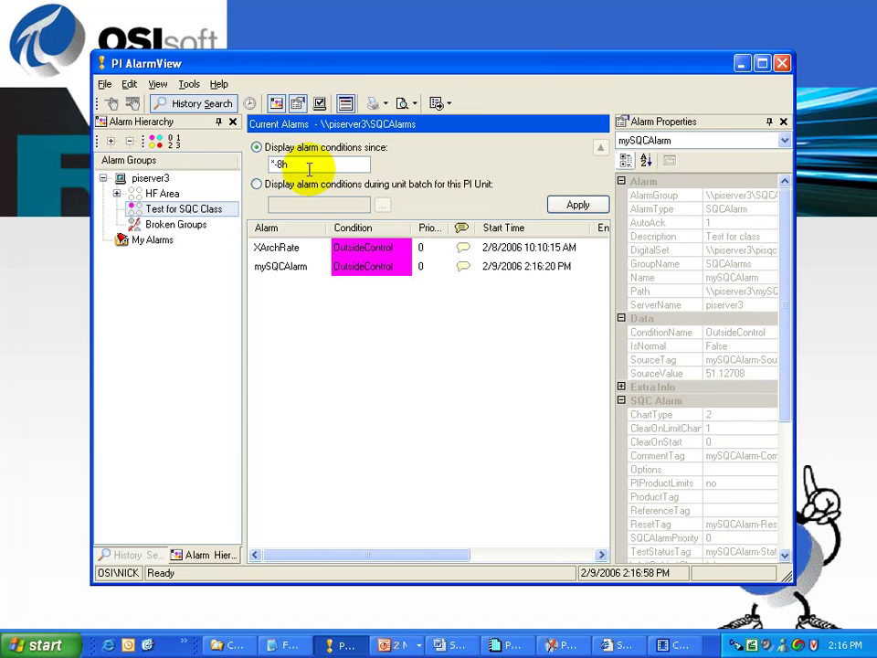
click(298, 162)
key(BackSpace)
key(BackSpace)
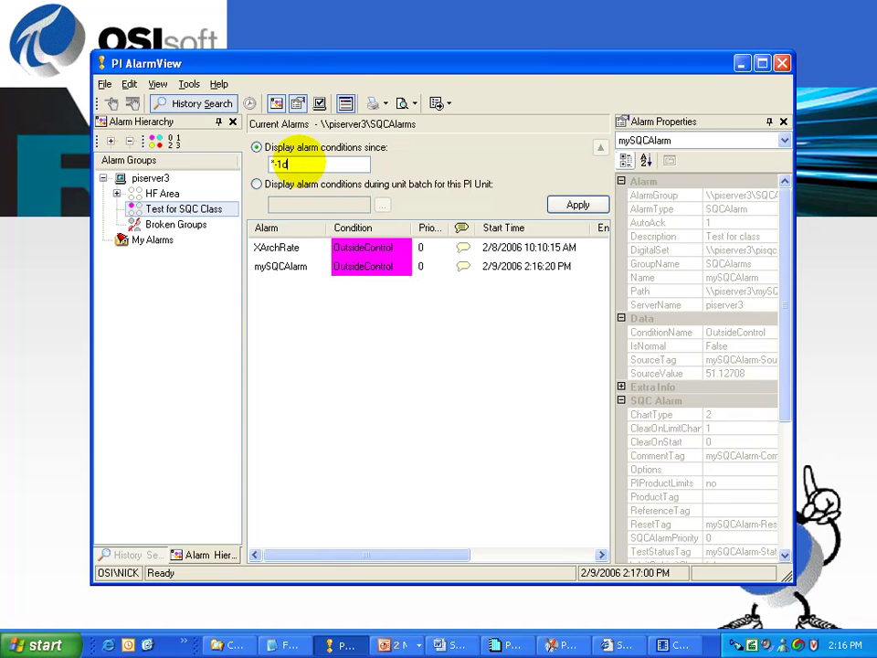
text(1d)
click(567, 206)
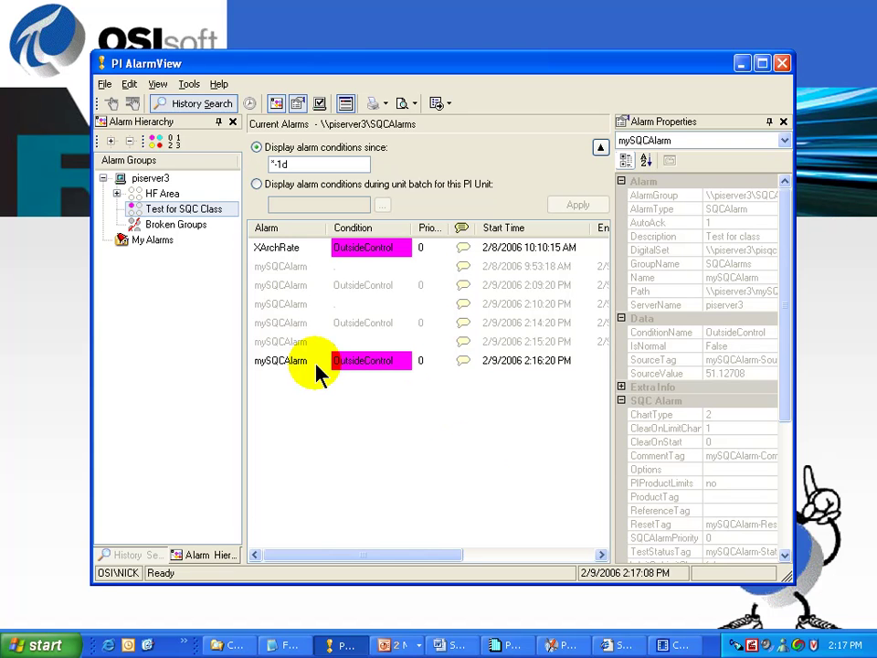
Review the alarm conditions of HF Area, its Unit 1 and Unit 3 groups, and Test for SQC Class.
click(163, 194)
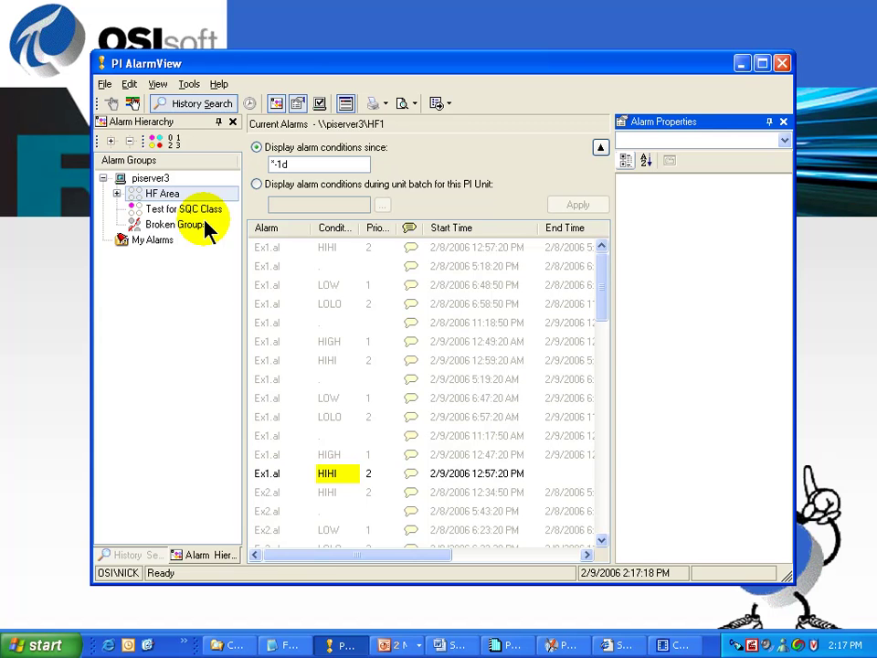
click(179, 213)
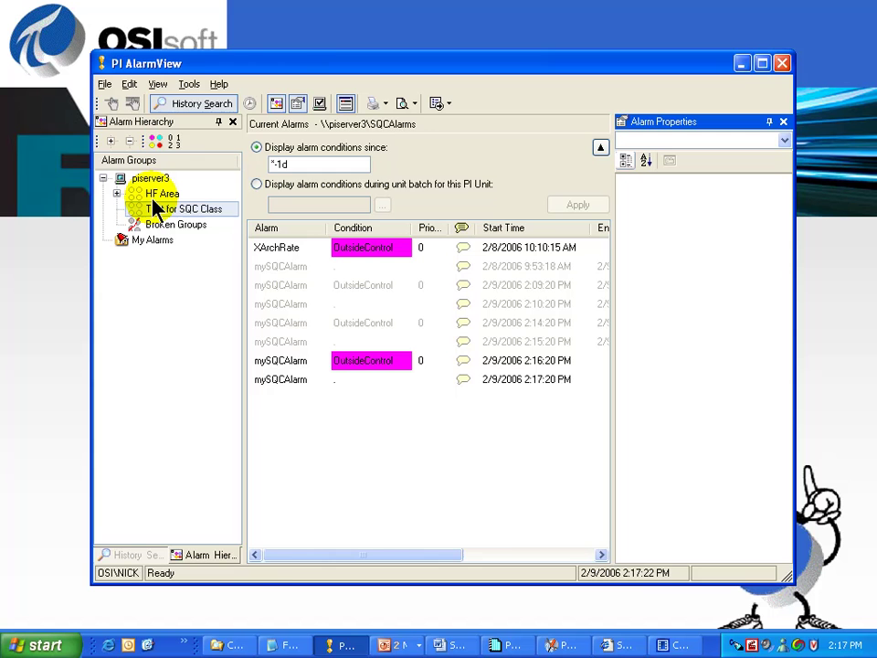
click(160, 195)
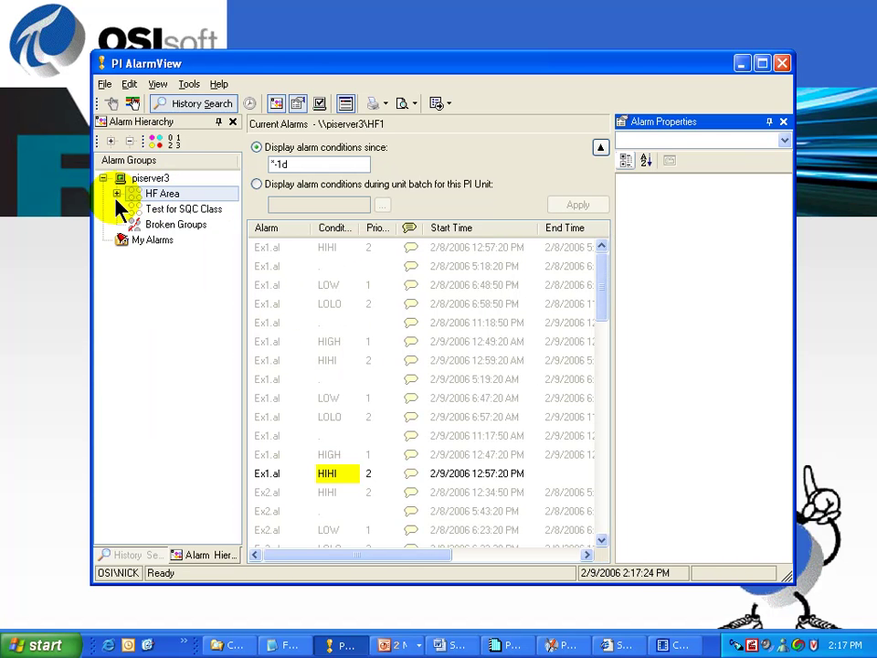
click(116, 194)
click(185, 212)
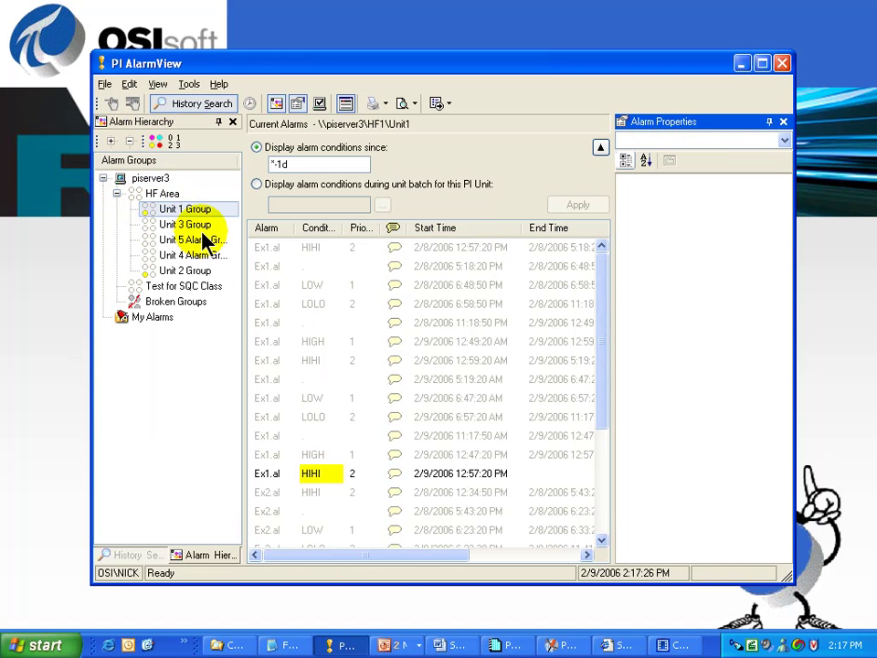
click(187, 227)
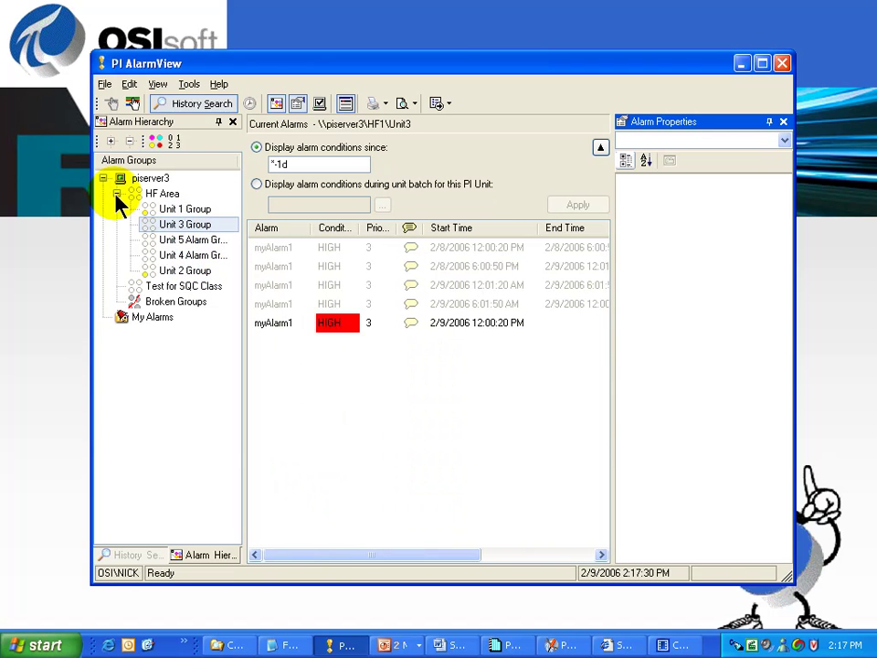
click(187, 287)
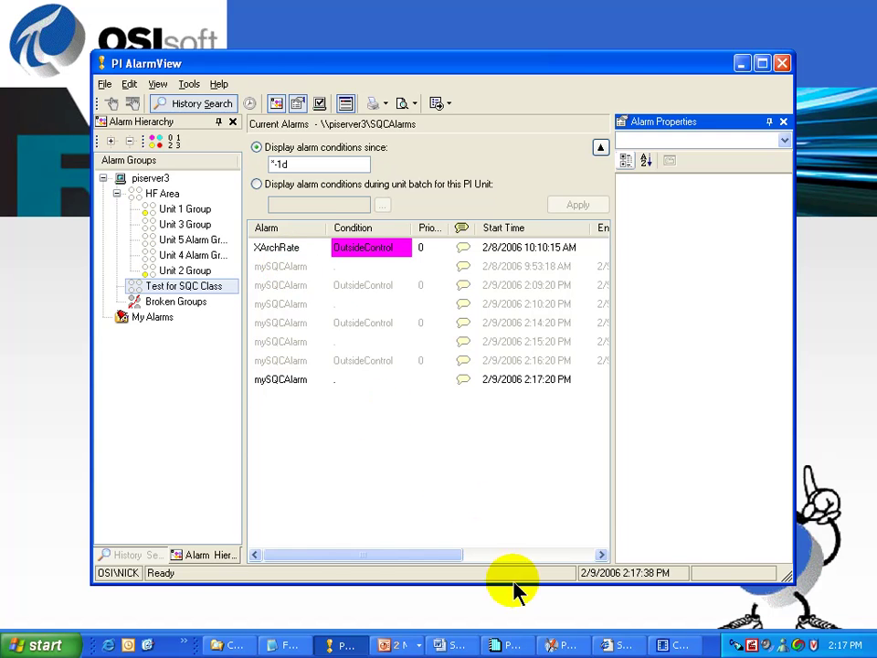
Switch to PI System Management Tools and inspect the HF1 and SQCAlarms alarm groups on piserver3.
click(559, 645)
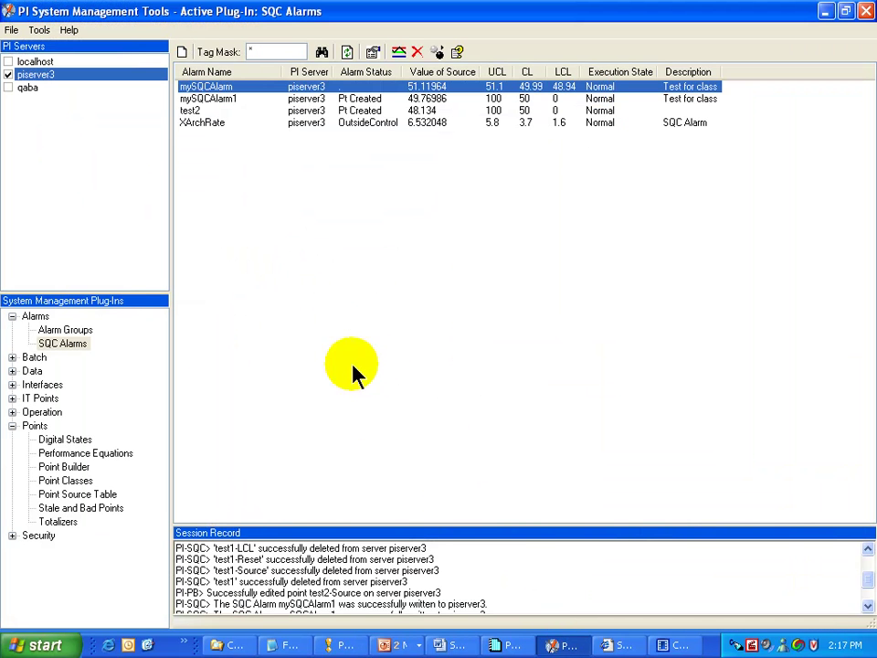
click(66, 331)
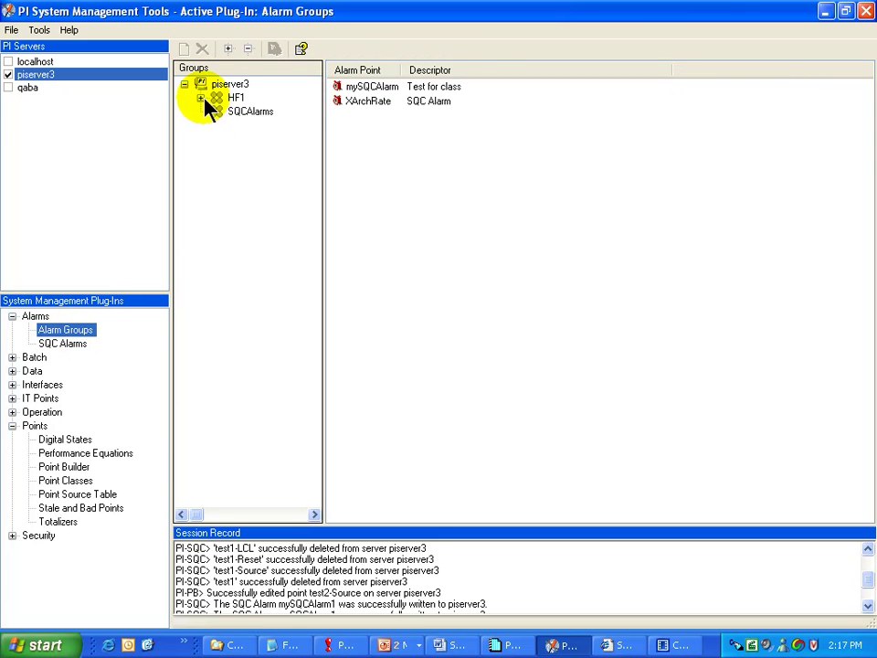
click(239, 113)
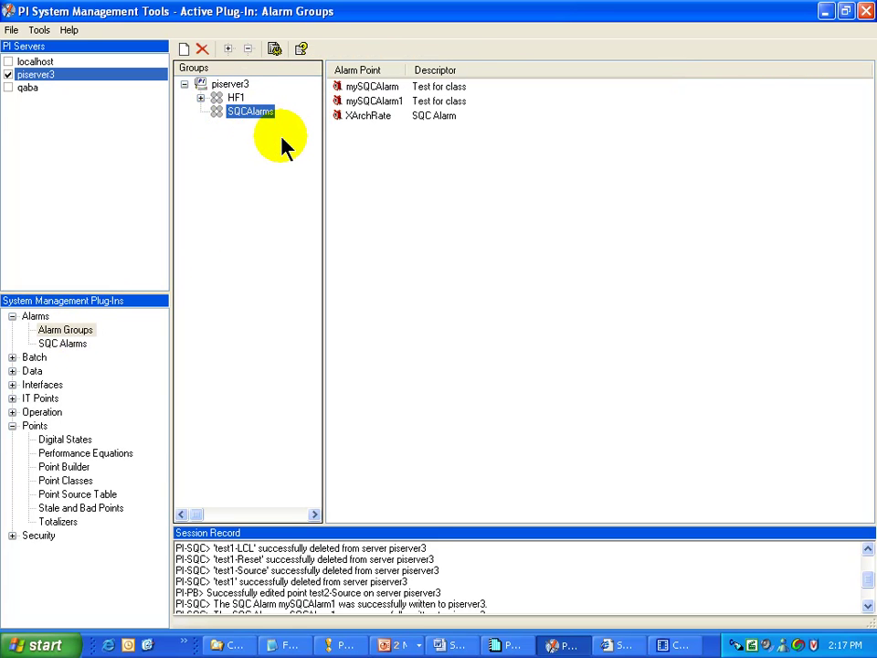
click(234, 99)
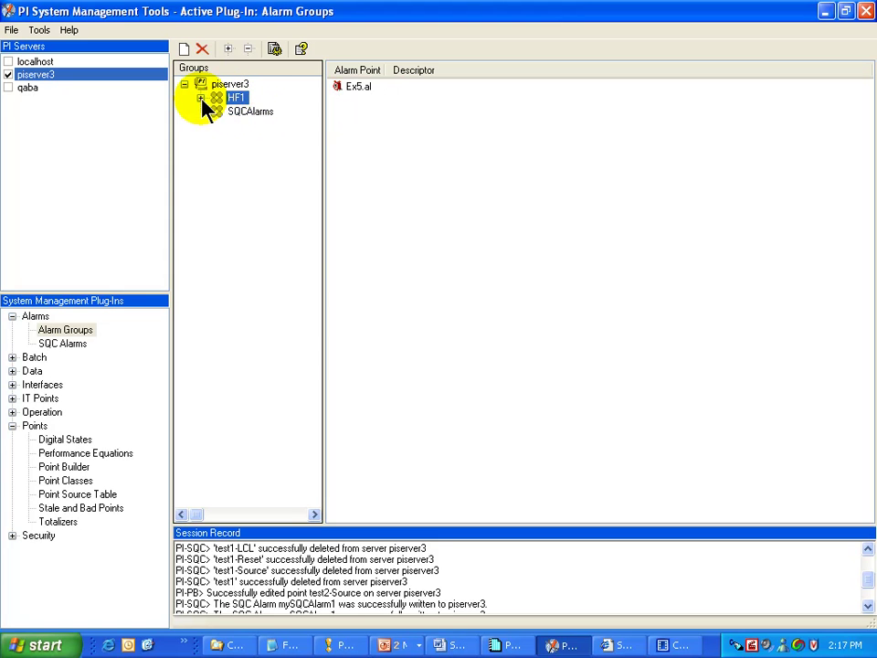
click(201, 99)
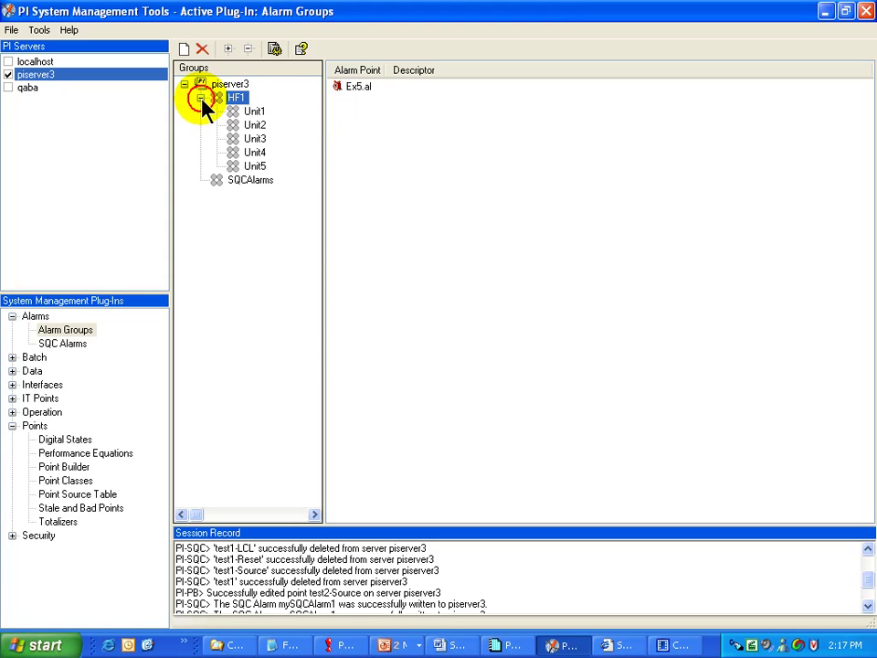
click(251, 182)
Switch to PI AlarmView and compare how HF Area and Test for SQC Class appear in the alarm hierarchy.
key(alt+Tab)
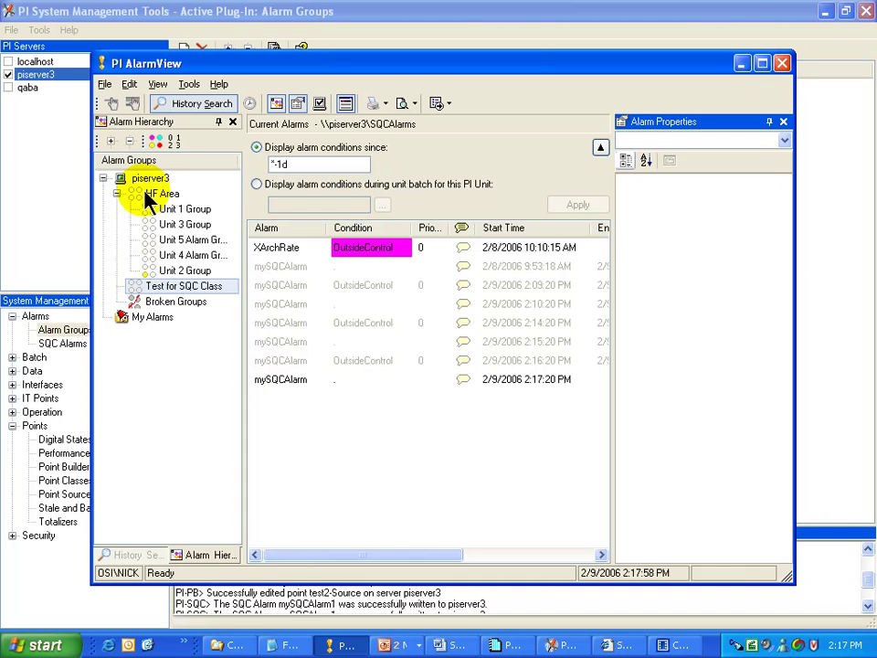
click(129, 193)
click(116, 194)
click(117, 194)
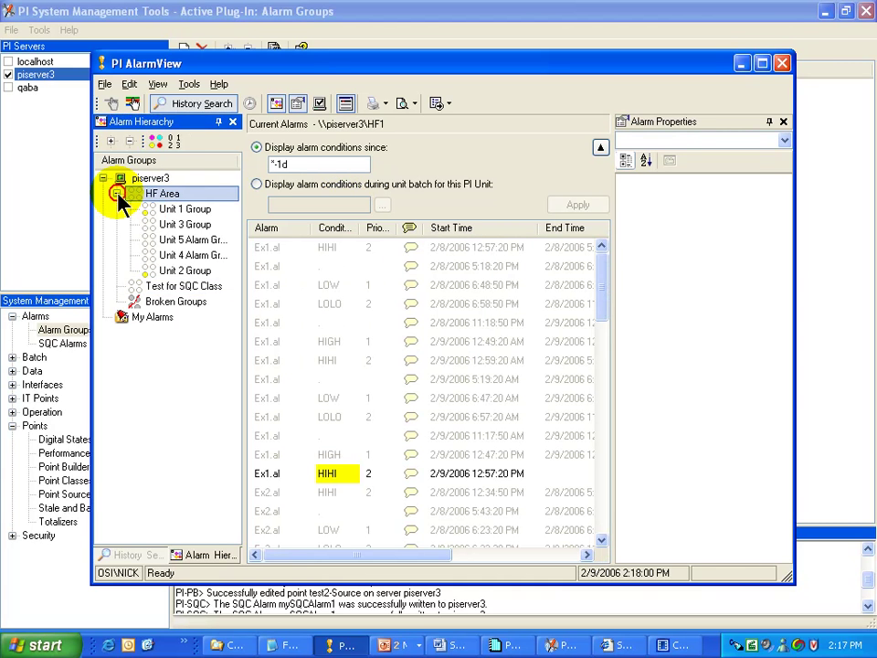
click(183, 287)
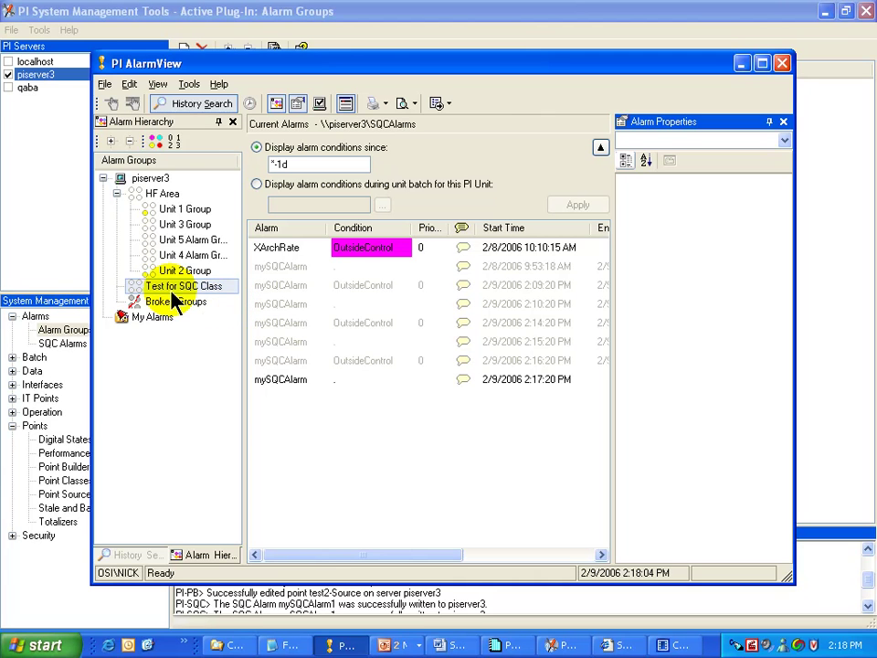
click(200, 289)
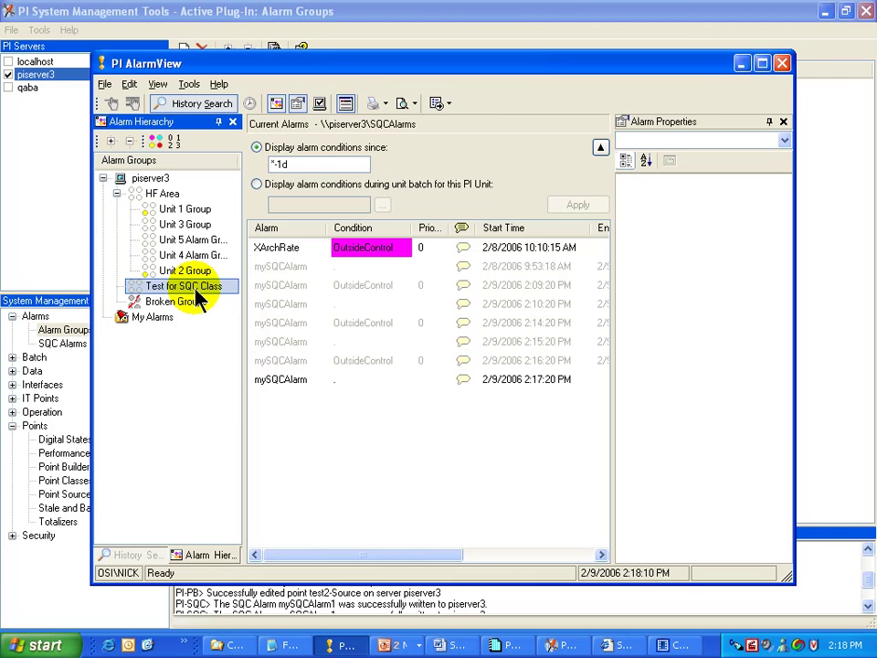
click(345, 103)
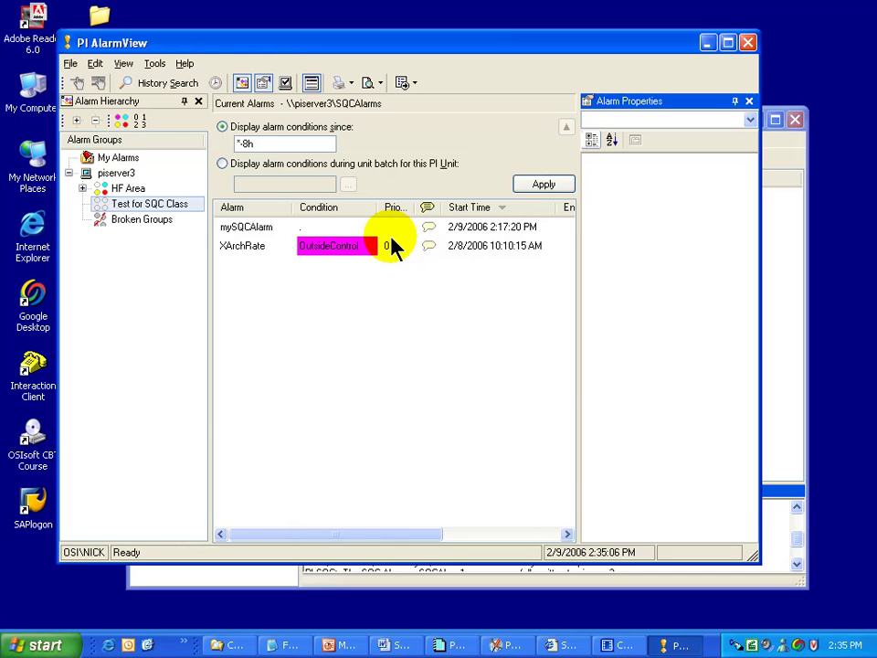
Look through the HF Area group and its Unit 1 Group, and return to the Test for SQC Class alarms.
click(83, 188)
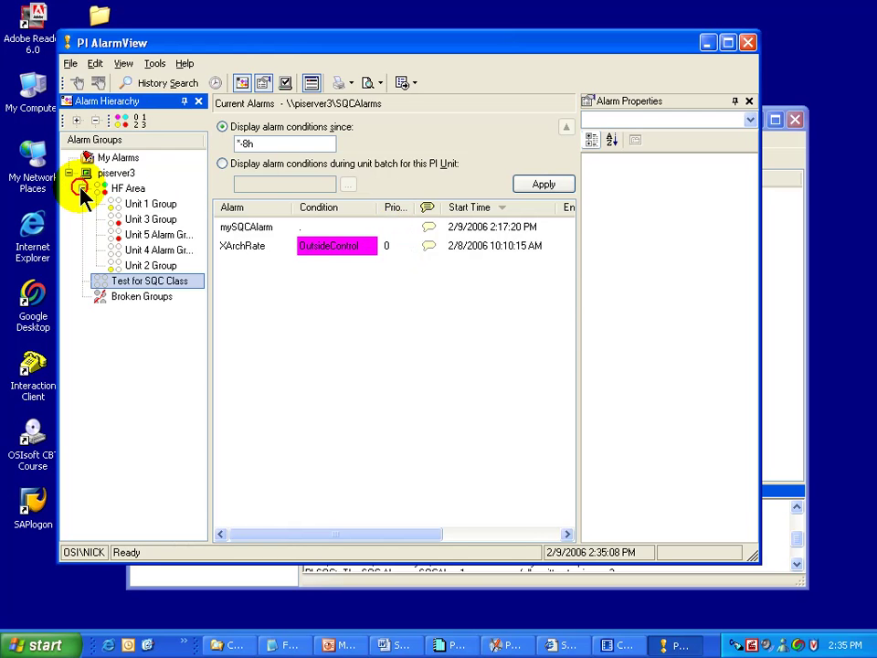
click(121, 189)
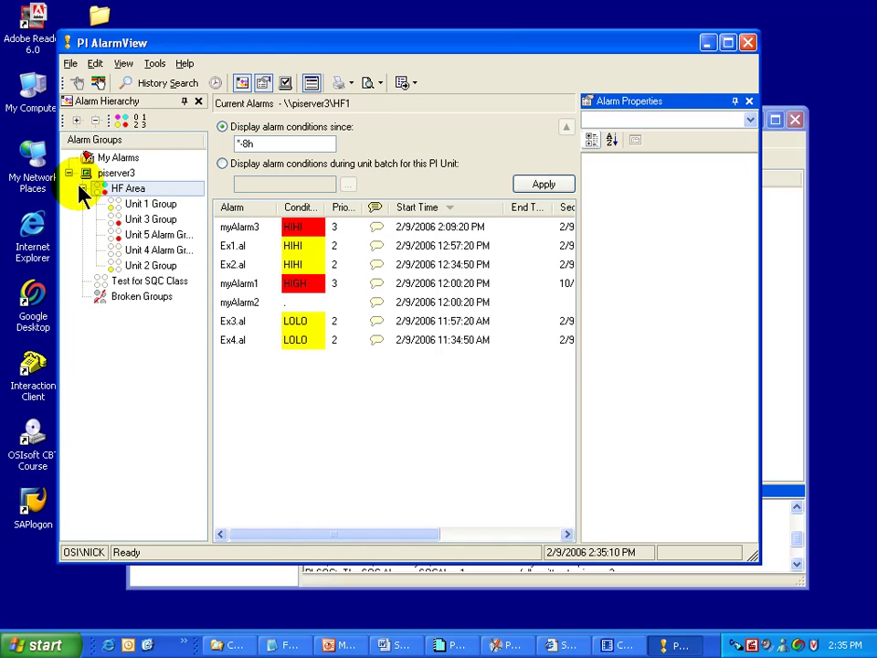
click(143, 203)
click(82, 188)
click(115, 205)
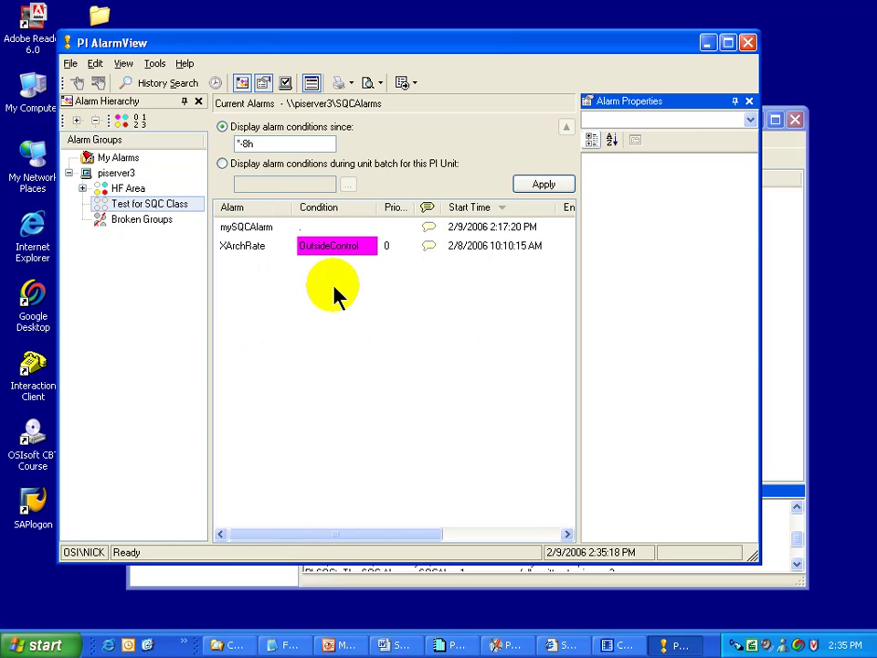
In PI System Management Tools, add an alarm group named SQCAlarms2 with the descriptor Alarm Group 2 under piserver3.
click(783, 172)
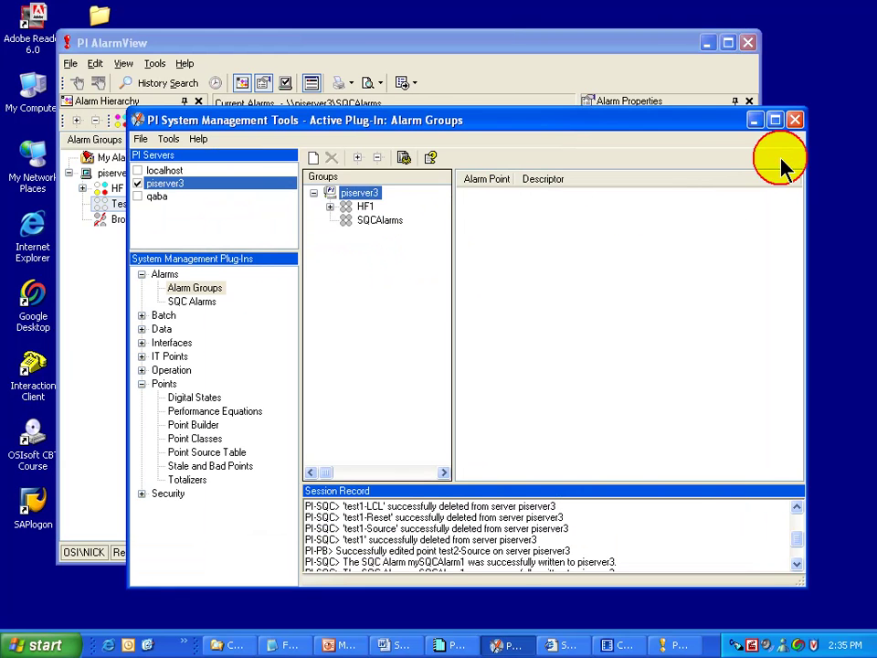
click(190, 291)
click(360, 195)
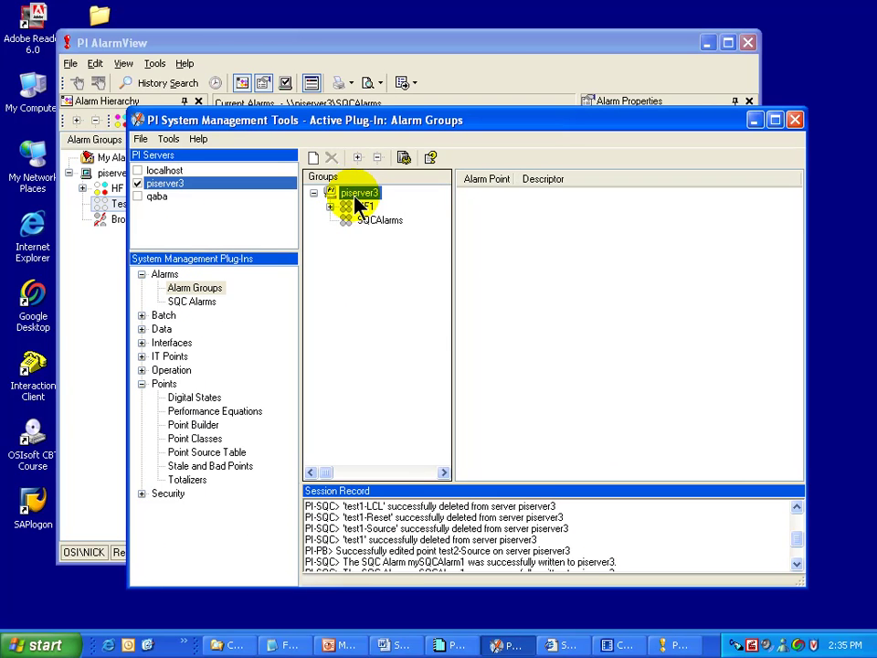
right_click(362, 199)
click(411, 202)
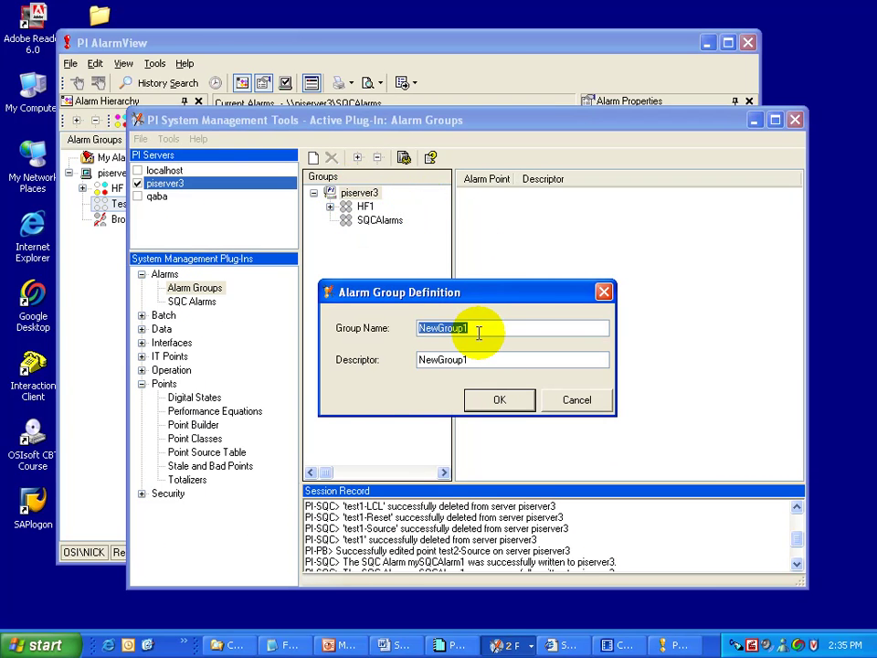
text(SQCAlarms2)
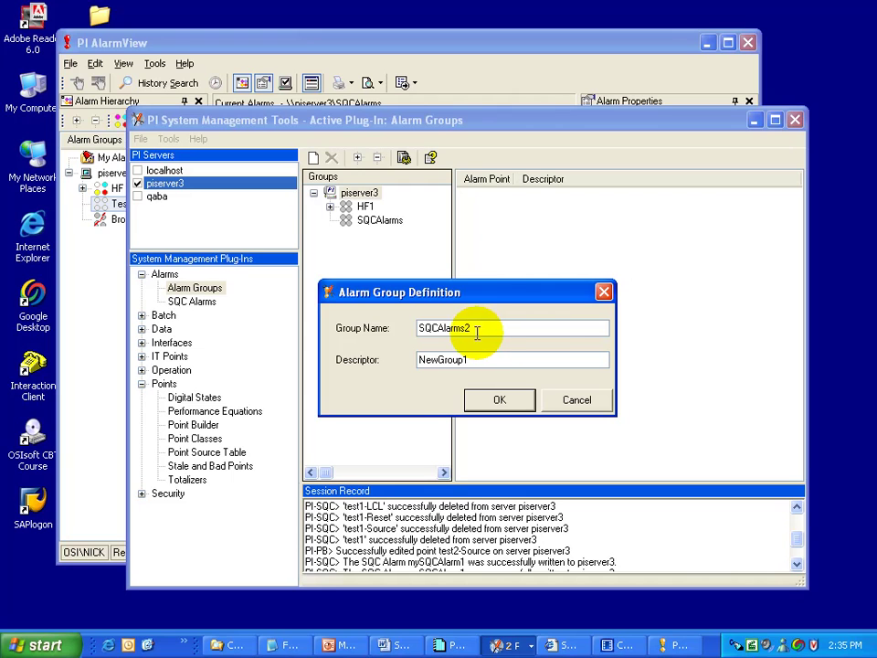
key(Tab)
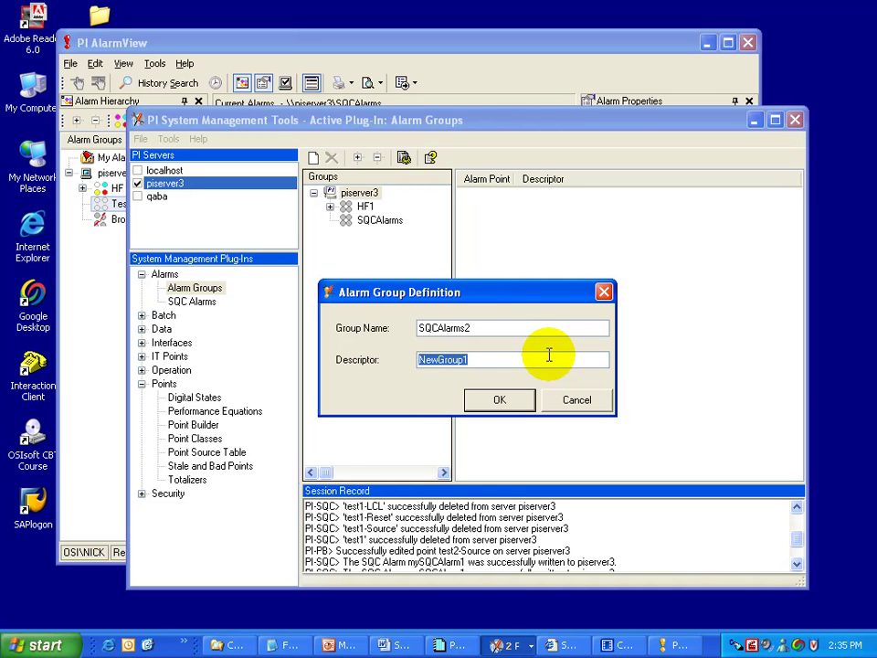
text(Alarm)
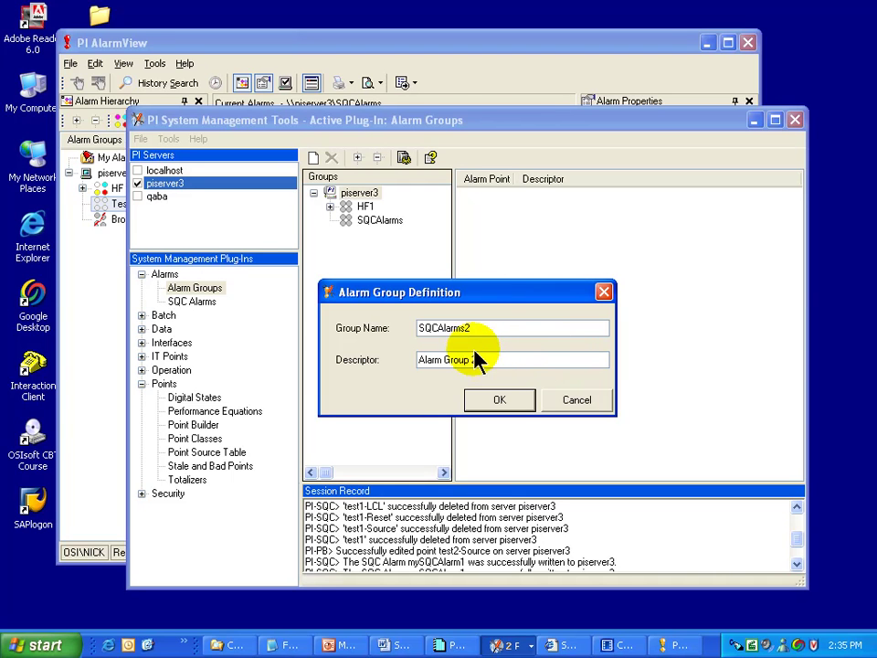
drag(483, 359, 399, 366)
click(497, 403)
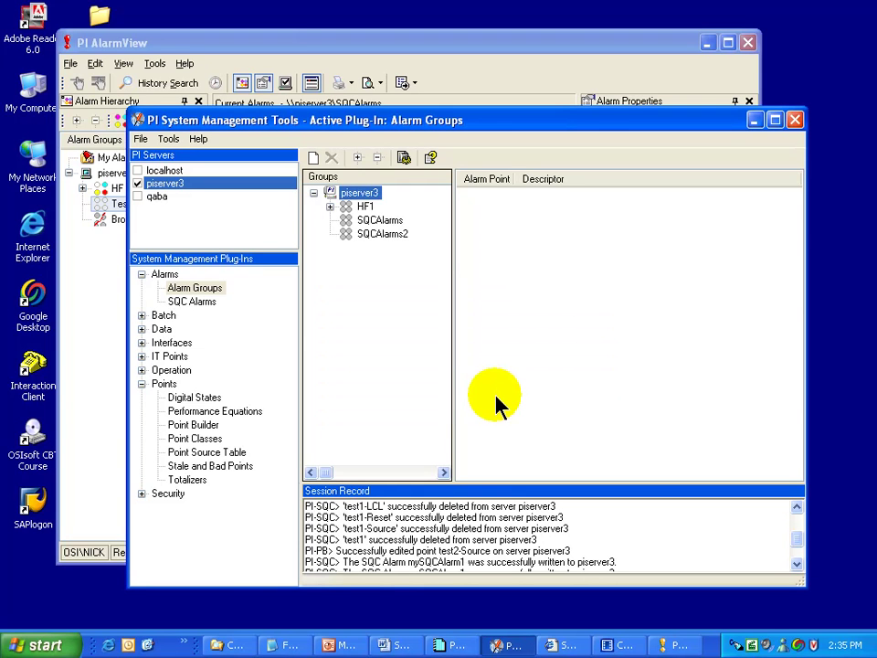
Check the new SQCAlarms2 group, and switch to PI AlarmView to display the alarms of Alarm Group 2.
click(370, 221)
click(366, 233)
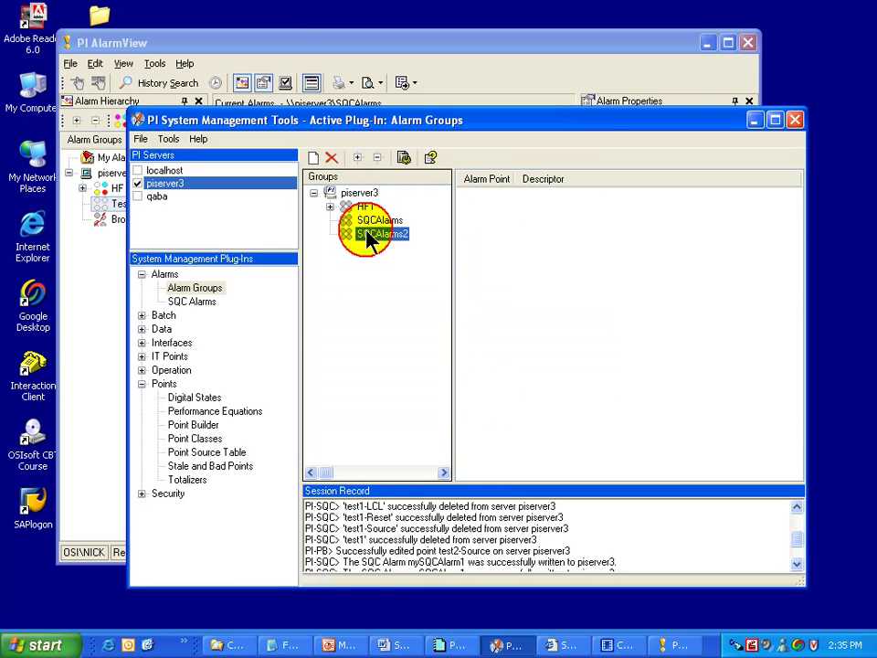
click(393, 43)
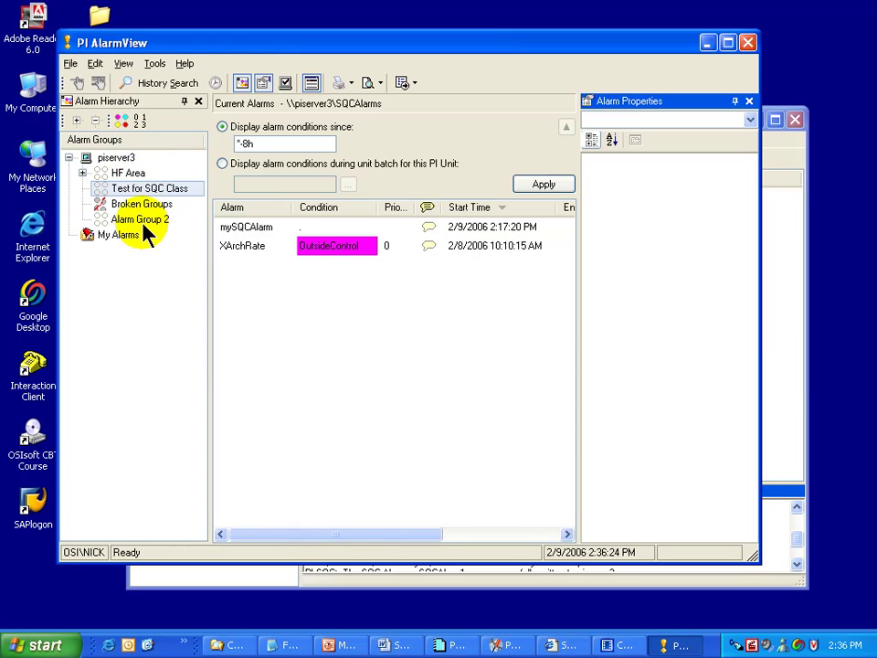
click(121, 221)
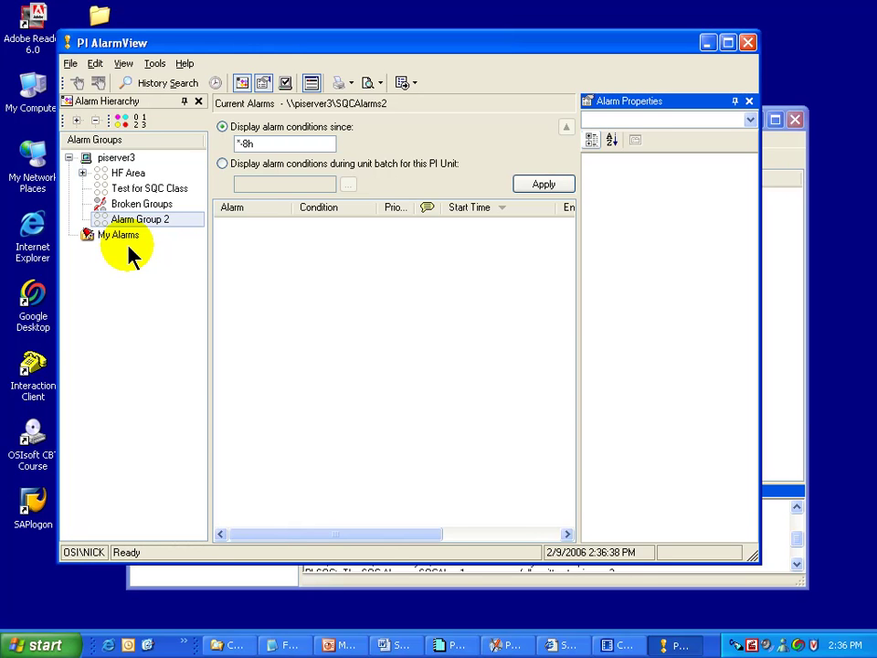
In PI System Management Tools, add a subgroup named SubGroup1 with the descriptor Test Sub Group under SQCAlarms2.
click(788, 235)
click(363, 235)
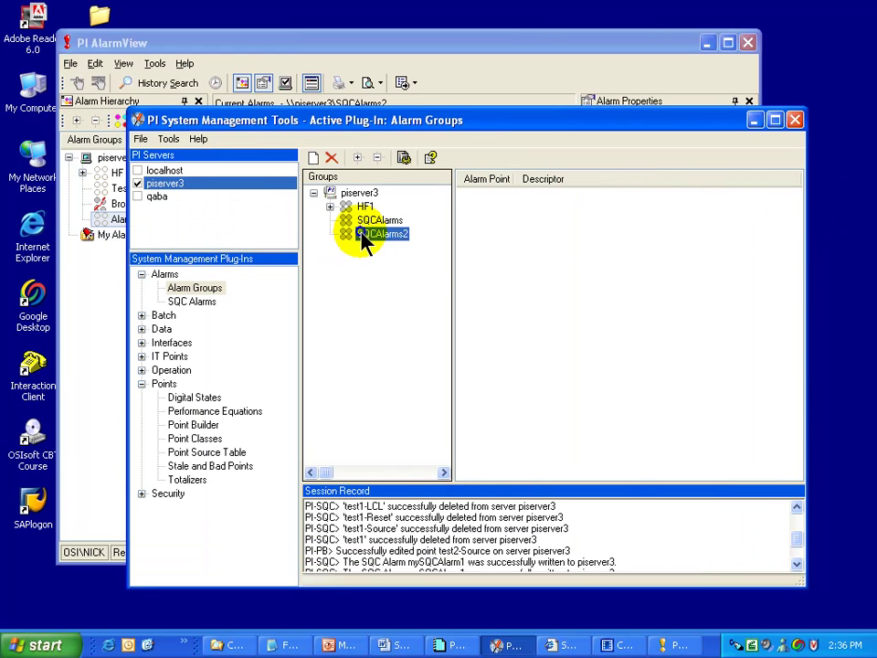
right_click(363, 236)
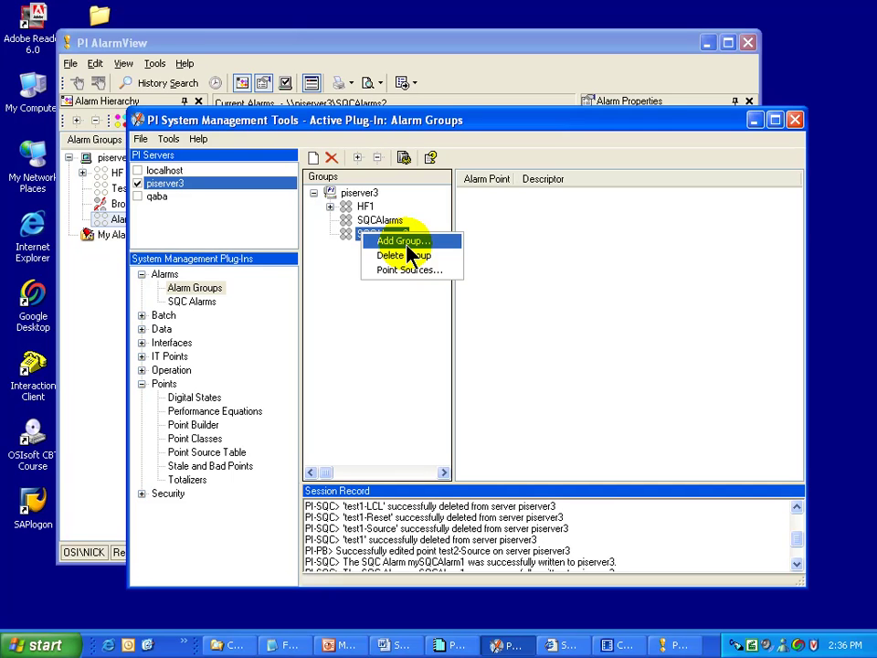
click(405, 242)
text(Subm)
key(Tab)
text(Test Sub)
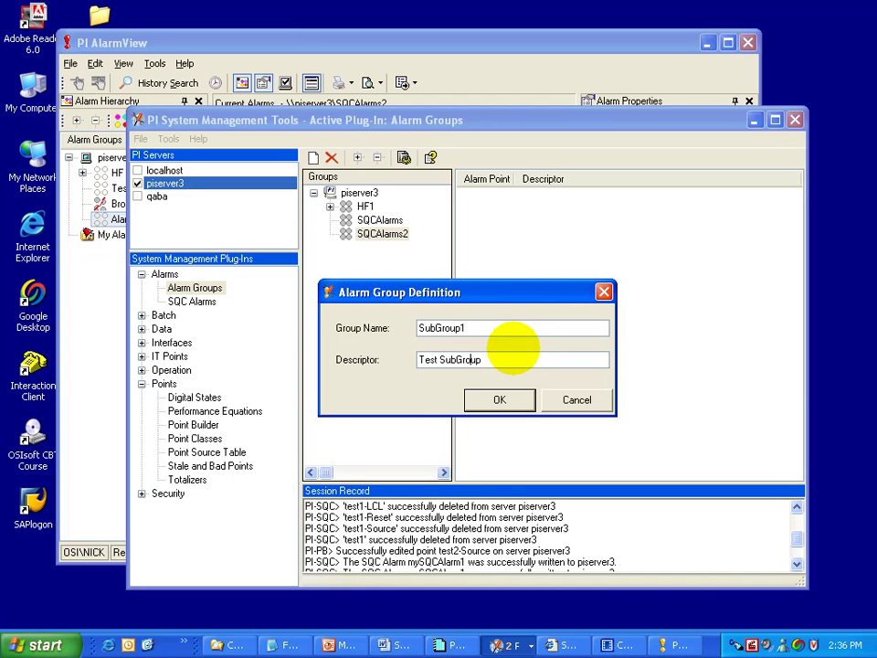
click(487, 400)
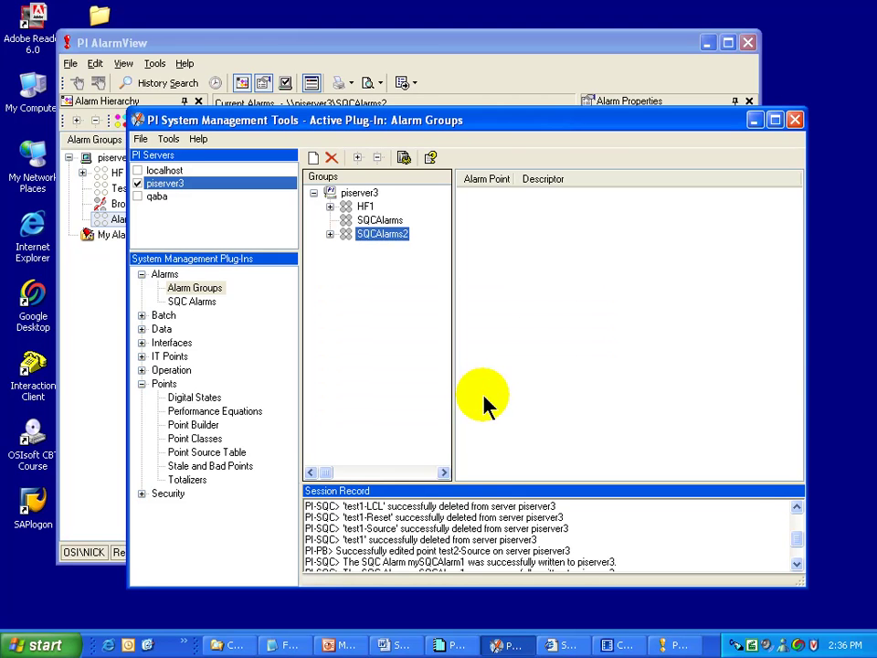
Switch to PI AlarmView, expand Alarm Group 2 to view its Test Sub Group, and return to the parent group.
click(441, 46)
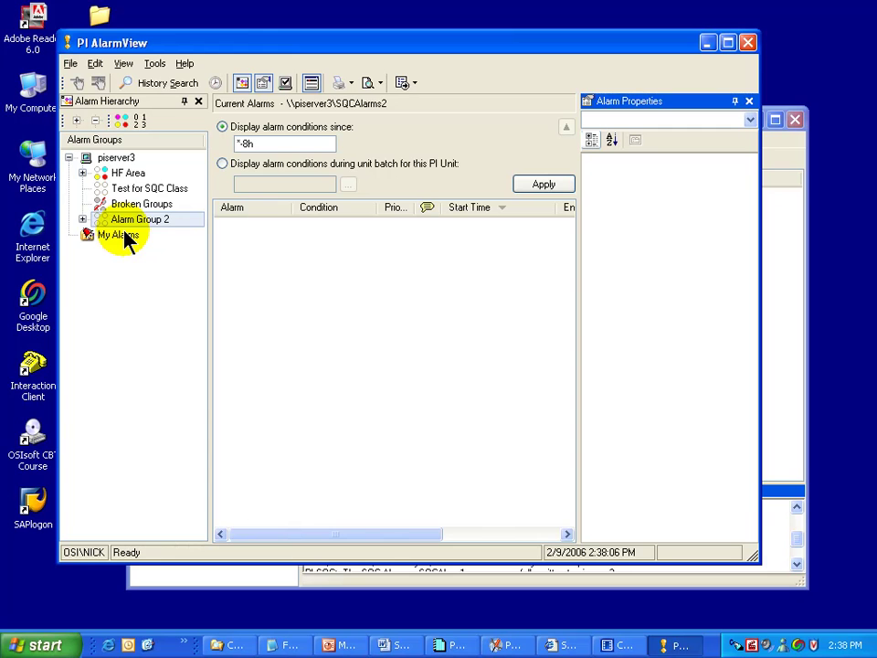
click(82, 220)
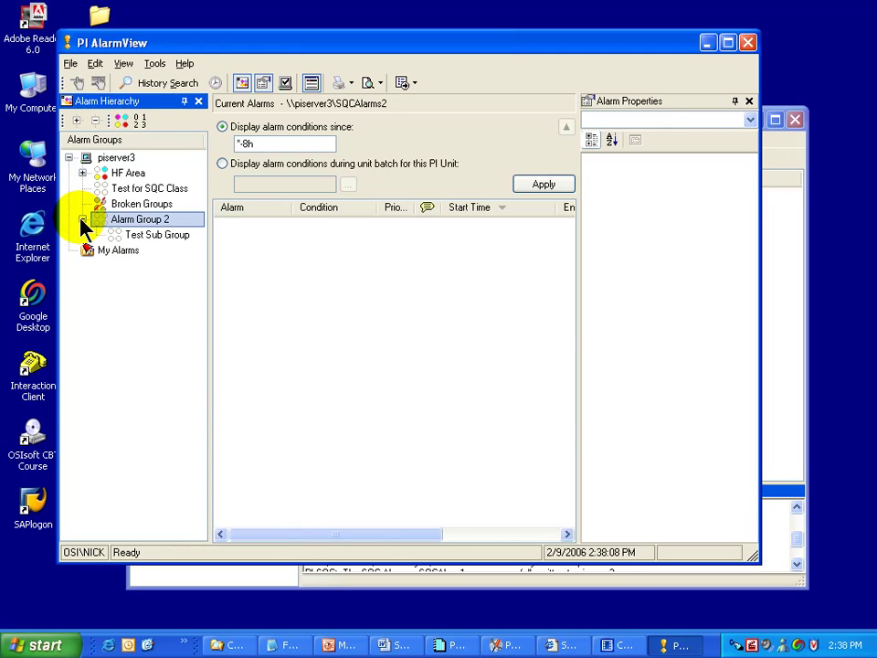
click(132, 235)
click(118, 219)
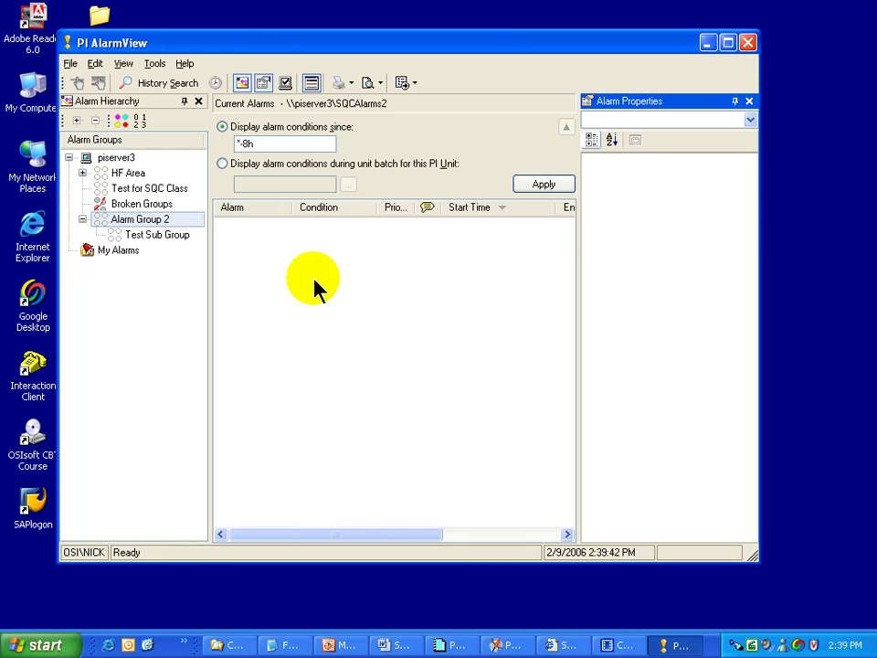
Connect to the qaba server in PI Connection Manager in addition to piserver3.
click(109, 159)
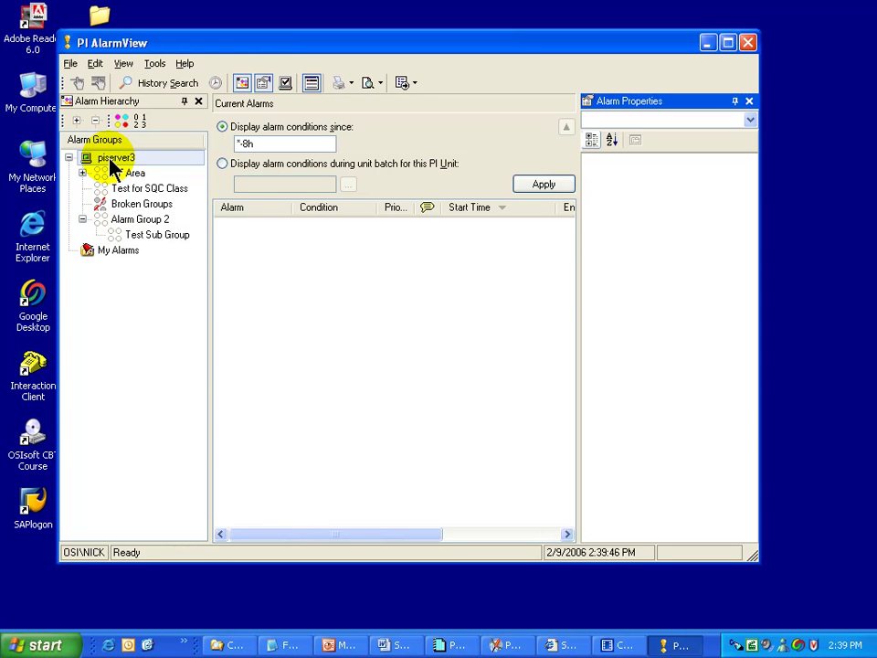
click(69, 64)
click(84, 85)
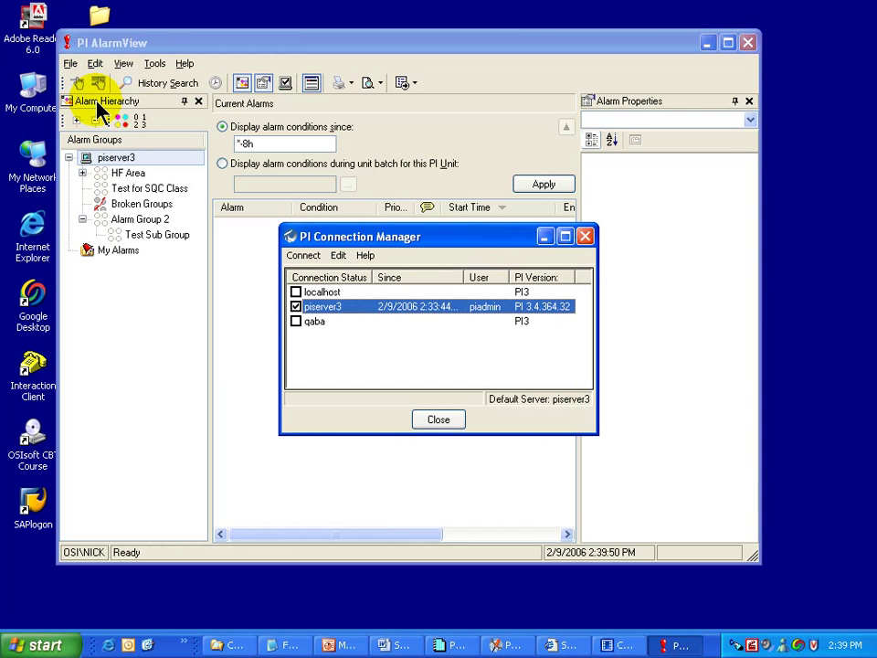
click(297, 322)
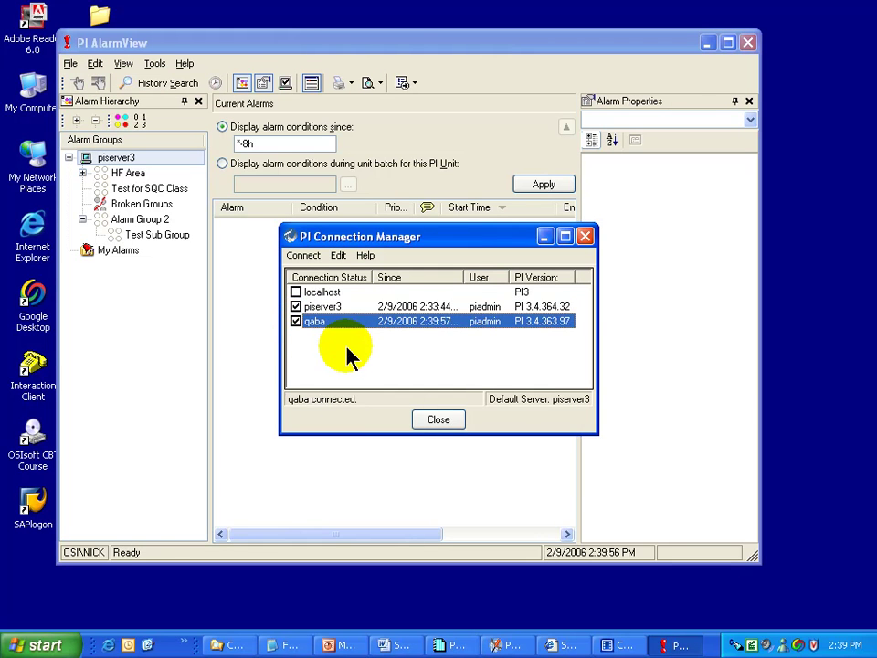
click(437, 420)
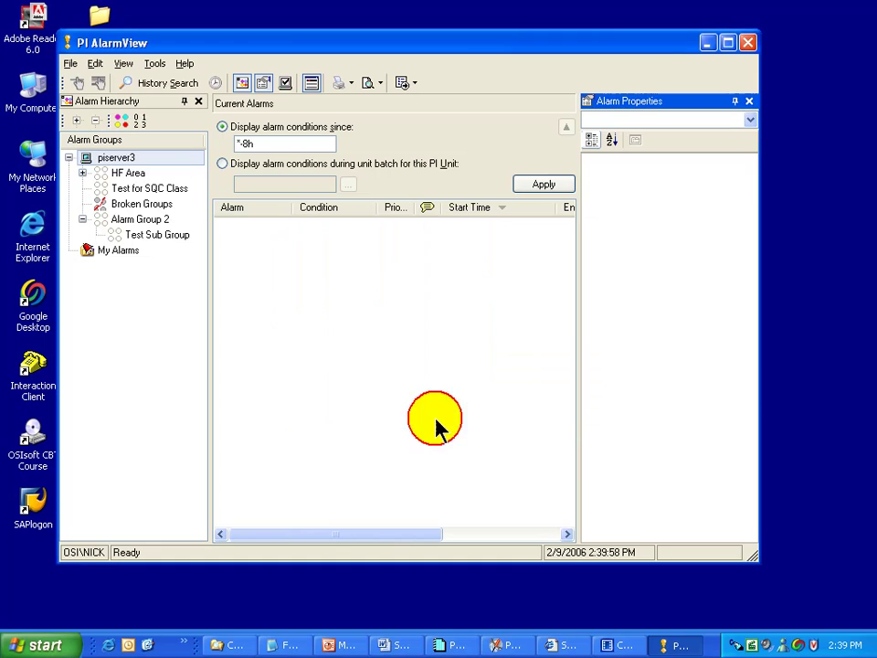
Show the Displayed Servers pane, enlarge it, and include qaba in the alarm hierarchy.
click(124, 63)
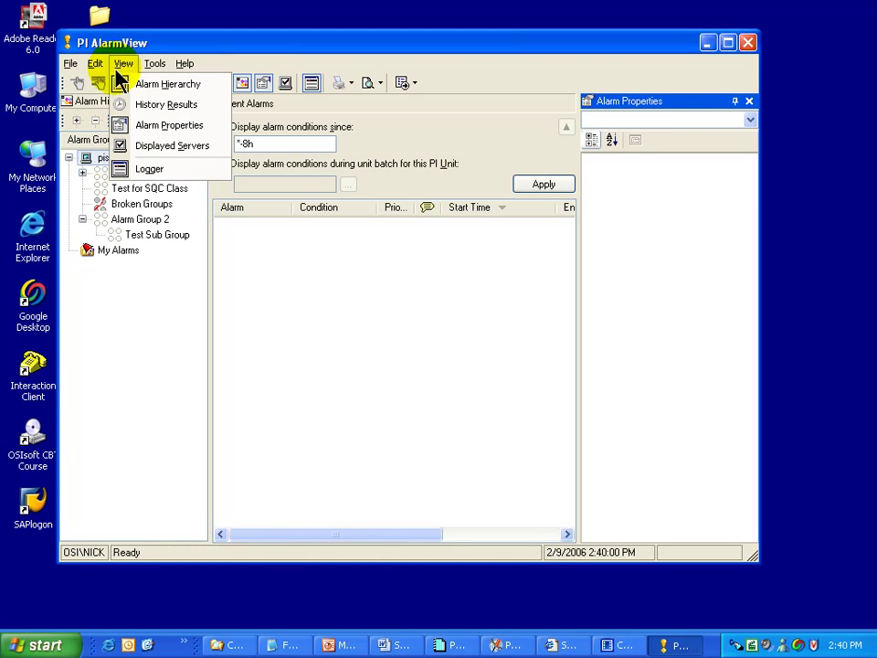
click(164, 148)
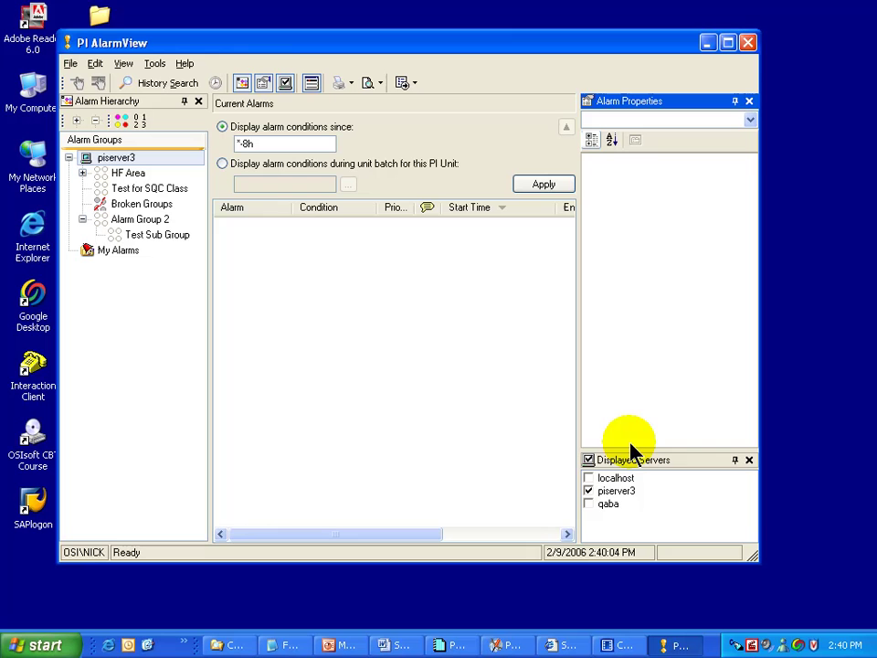
drag(630, 450, 637, 411)
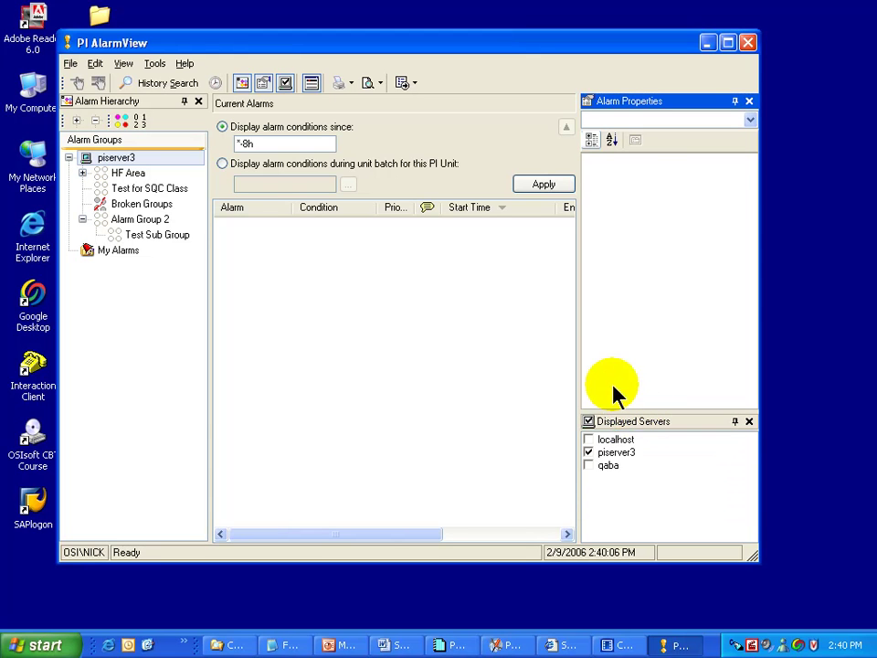
click(589, 465)
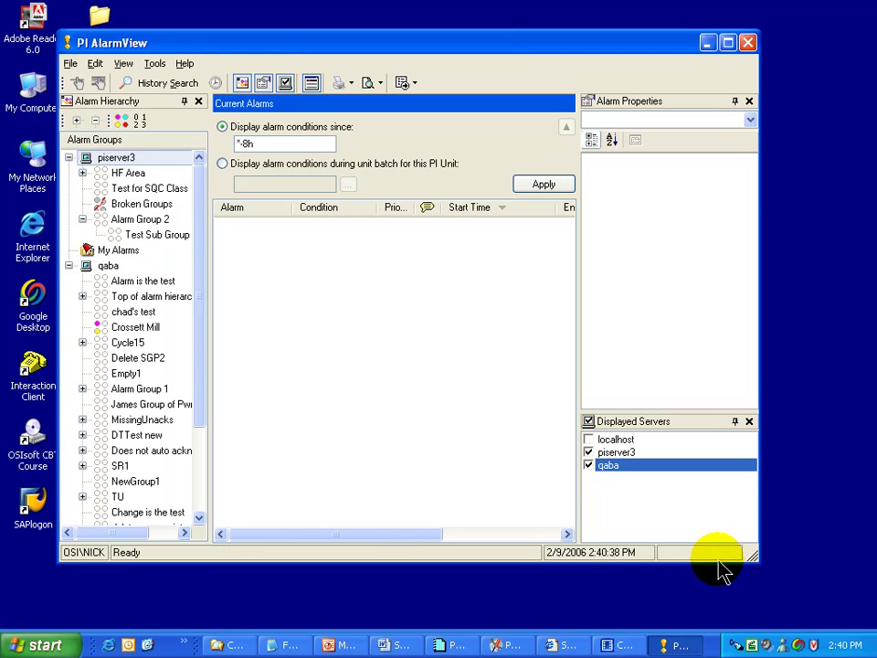
Look inside the Cycle15 and Top of alarm hierarchy groups on the qaba server.
click(83, 341)
click(82, 344)
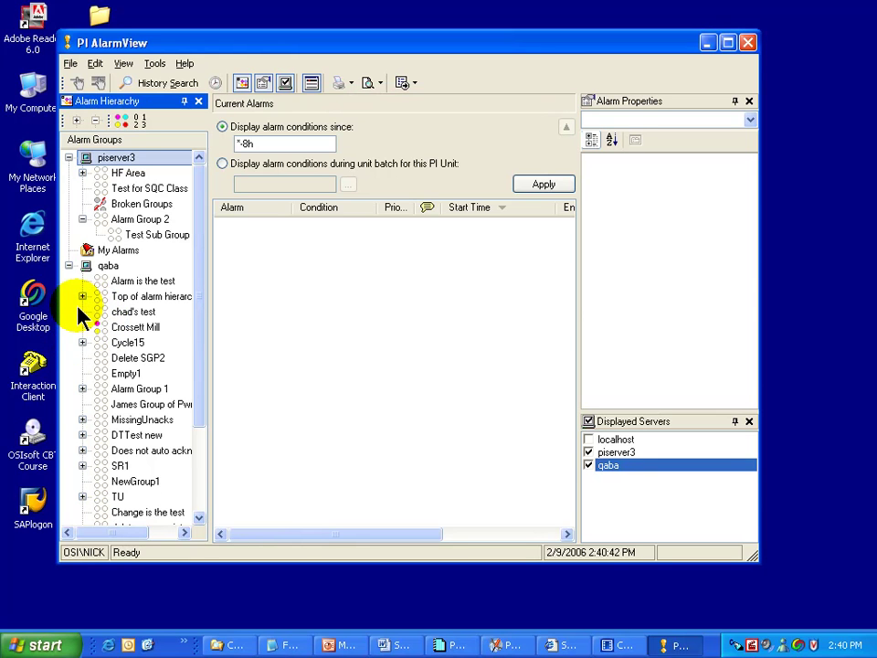
click(82, 296)
click(83, 296)
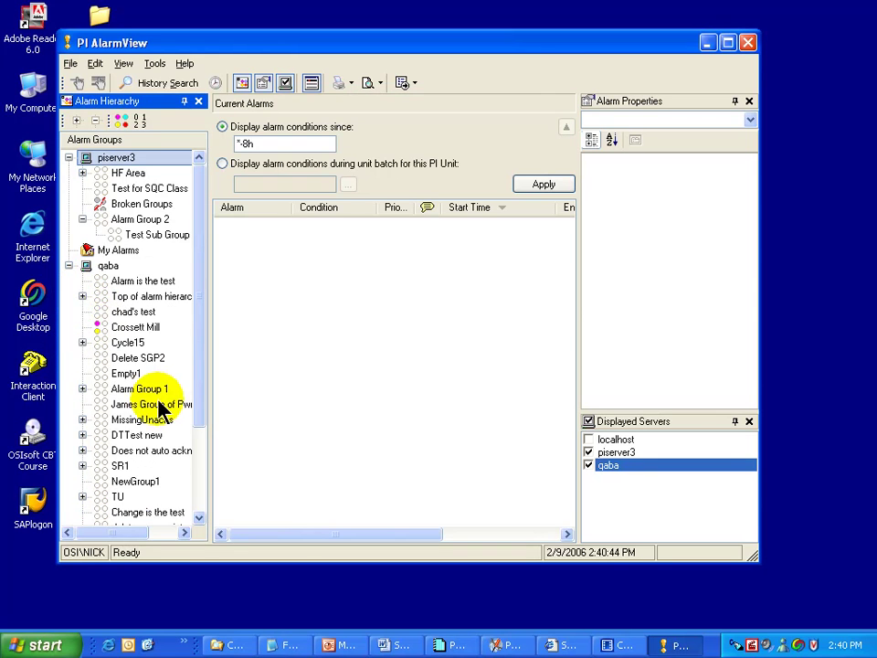
click(82, 296)
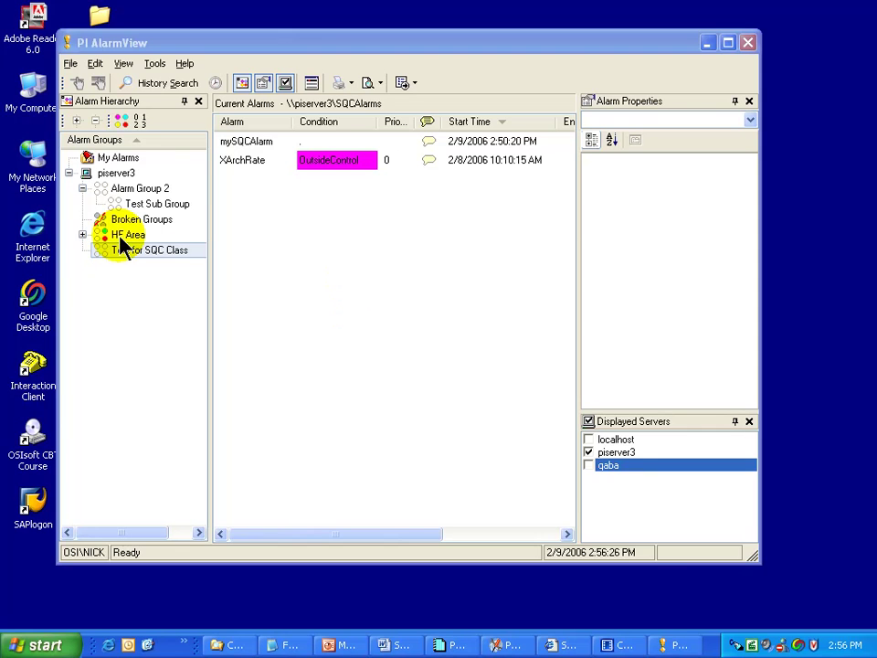
Display the HF Area alarms and review the priority colors and font in the AlarmView appearance options.
click(123, 240)
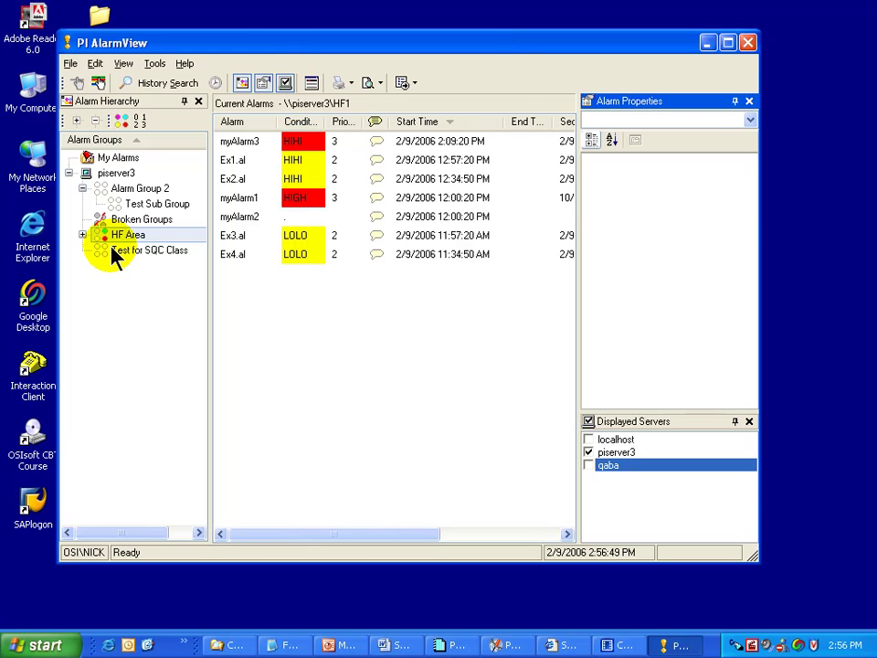
click(155, 66)
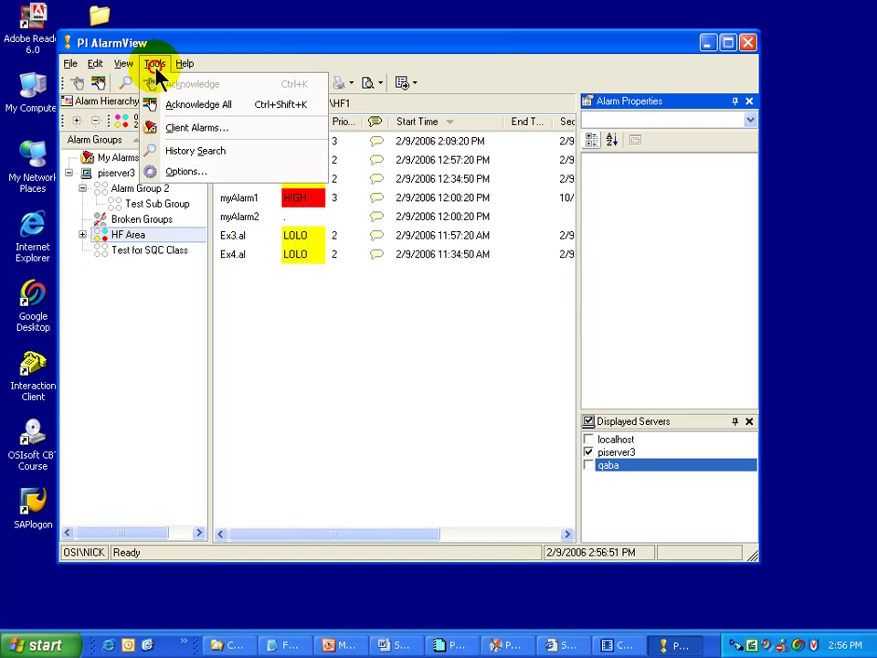
click(186, 172)
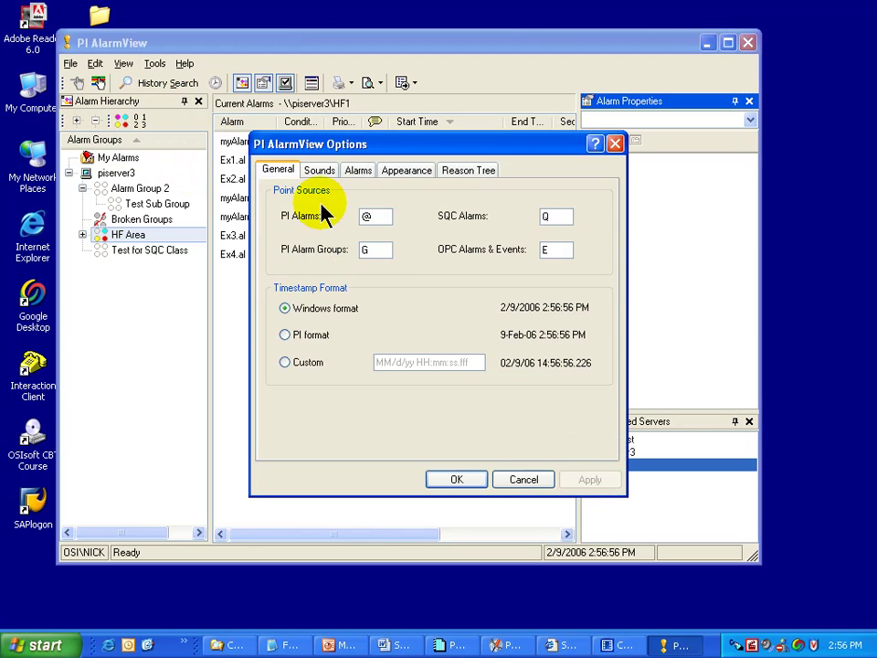
click(405, 178)
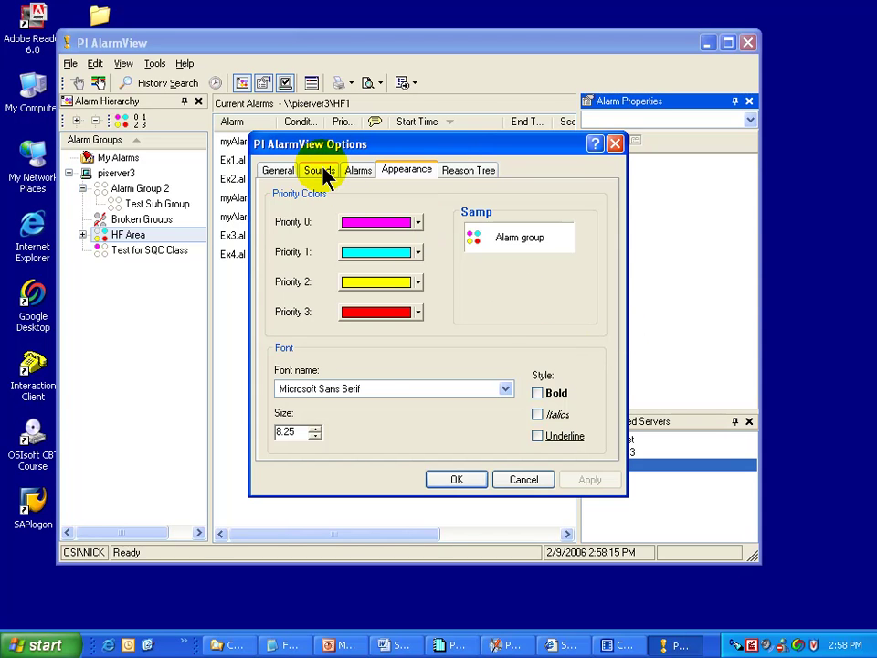
Review the sounds for Priority 1, 2 and 3, browse the sound files for Priority 3, and cancel the selection.
click(322, 172)
click(315, 237)
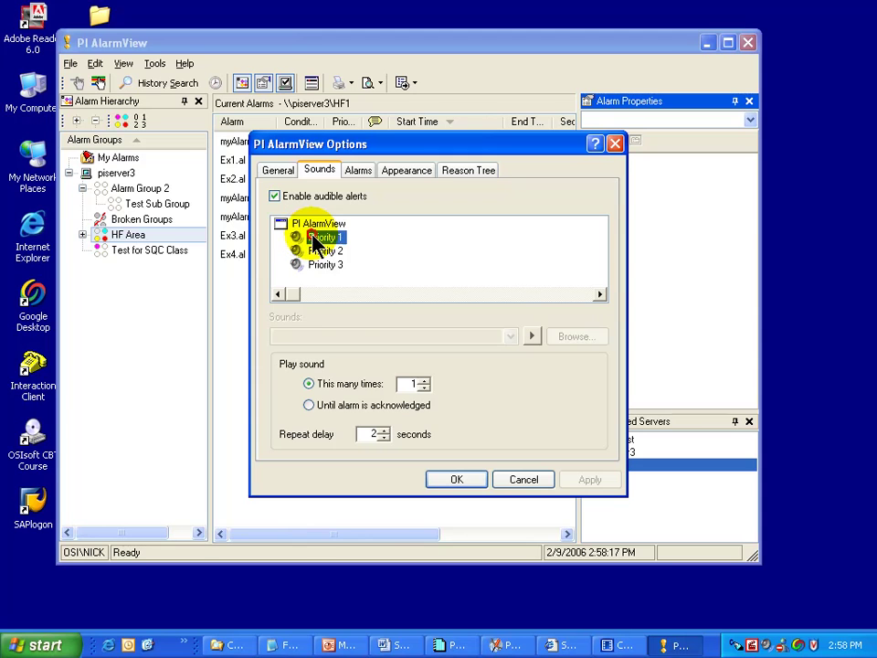
click(329, 251)
click(332, 265)
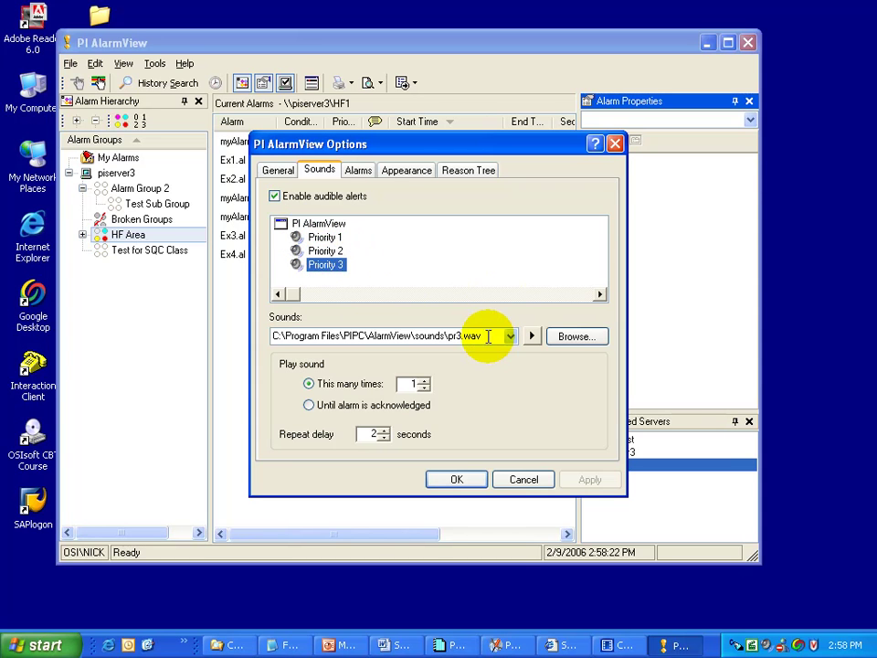
click(569, 345)
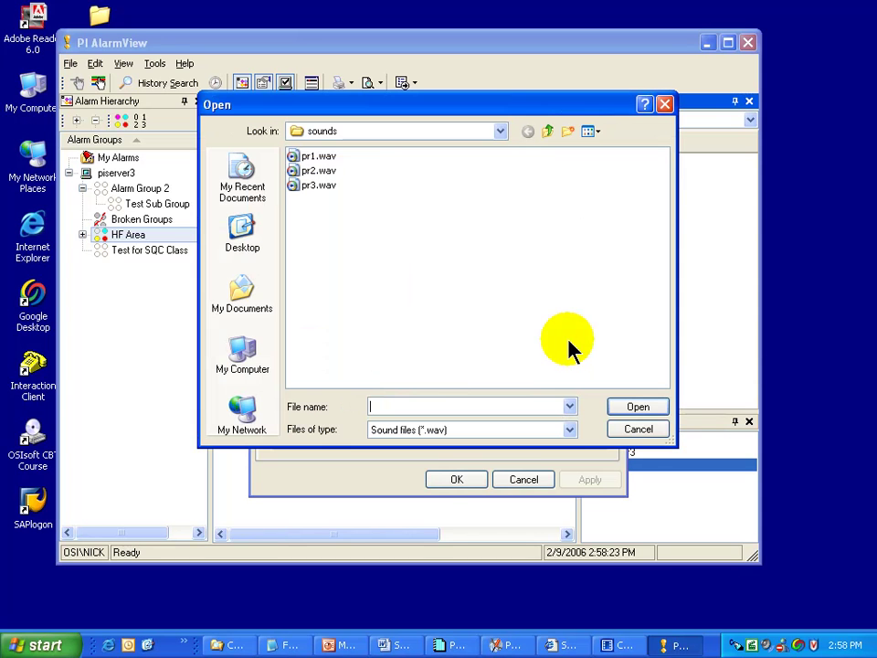
click(639, 430)
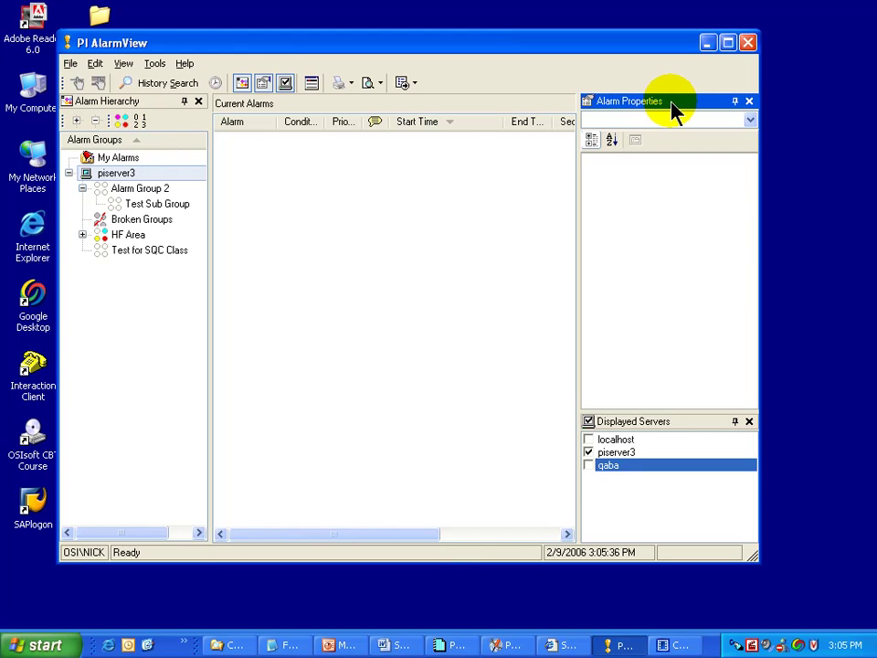
Try moving the Alarm Properties and Displayed Servers panes over the alarm list, and dock them back in place.
drag(682, 111, 289, 119)
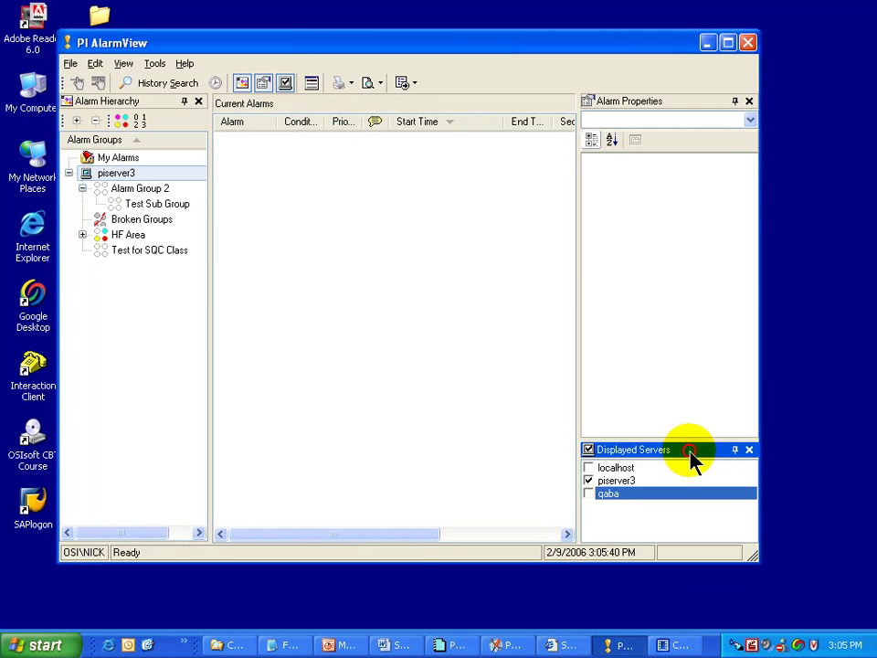
drag(691, 452, 470, 252)
double_click(503, 188)
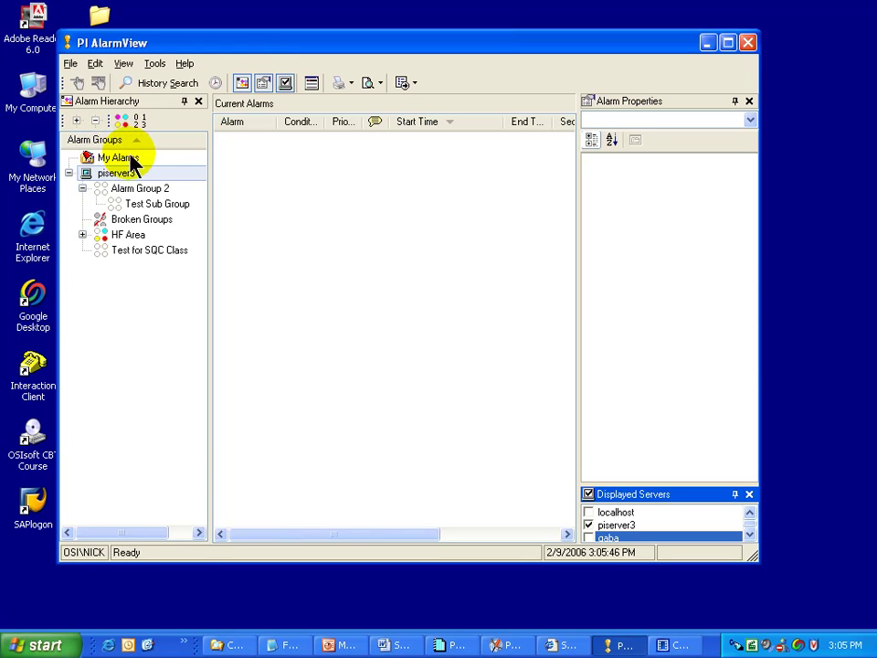
Collapse the Alarm Group 2 and piserver3 branches of the alarm hierarchy and expand them again.
click(83, 188)
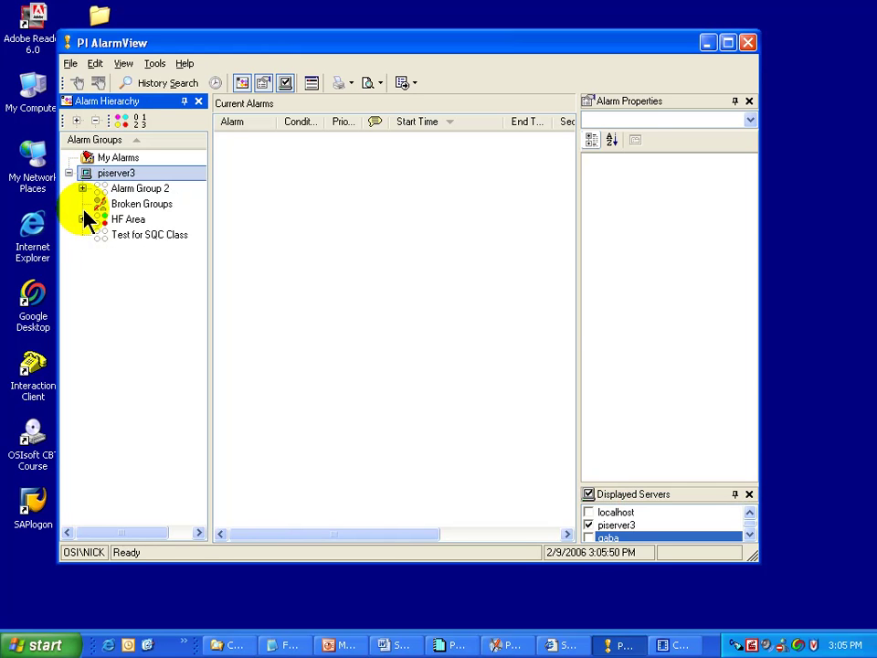
click(69, 173)
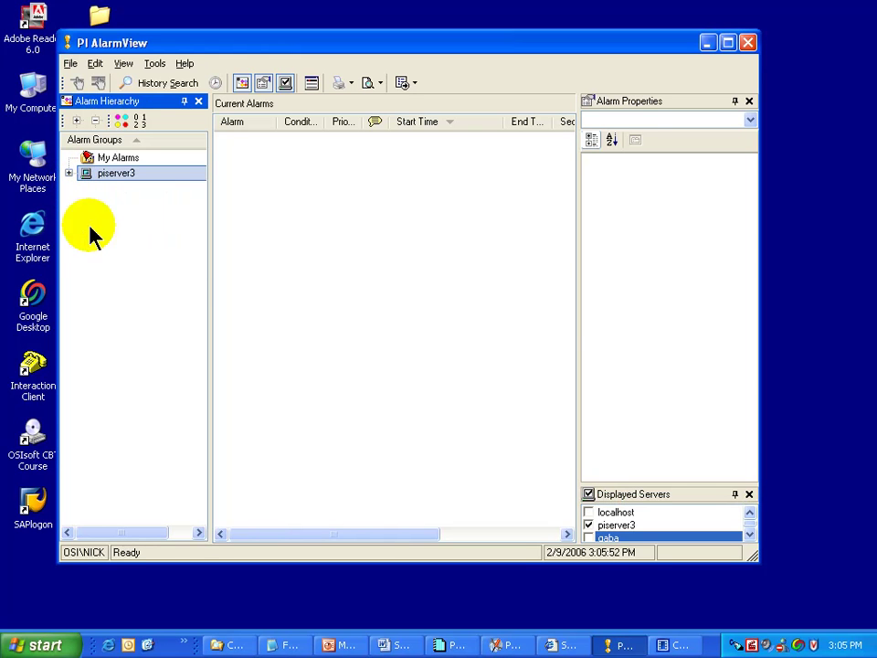
click(68, 172)
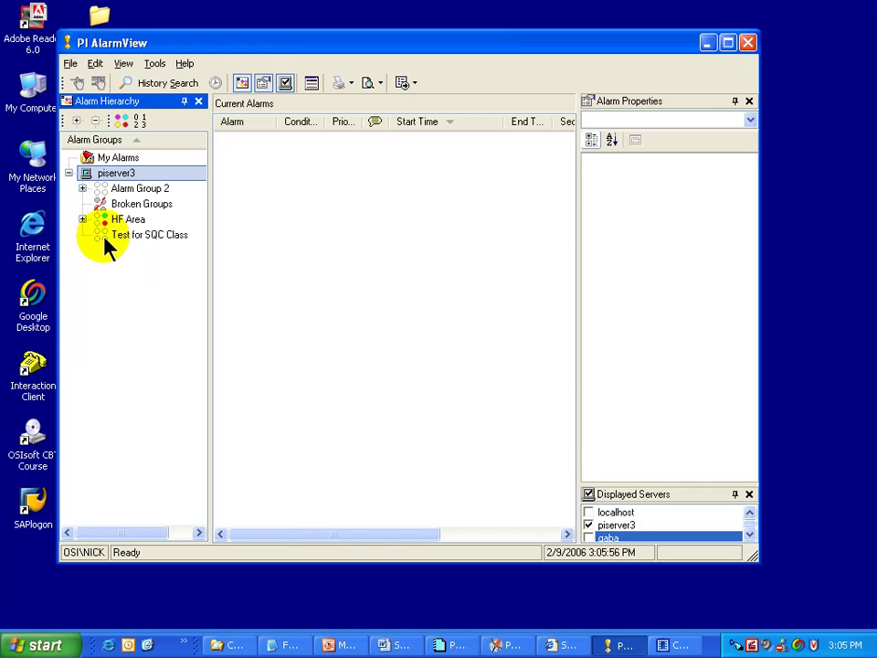
click(82, 188)
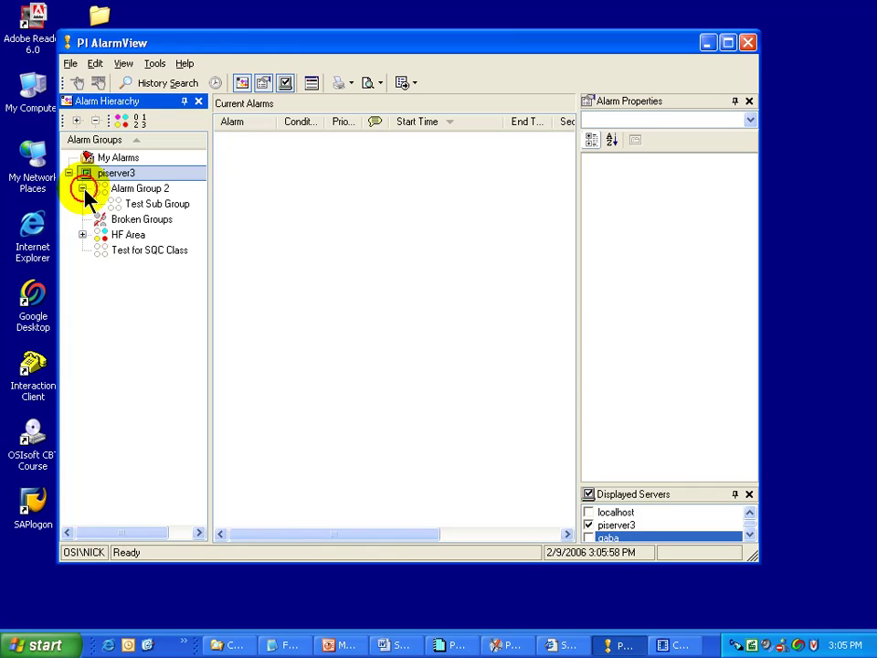
Display the current alarms of Test Sub Group, followed by those of Test for SQC Class.
click(155, 204)
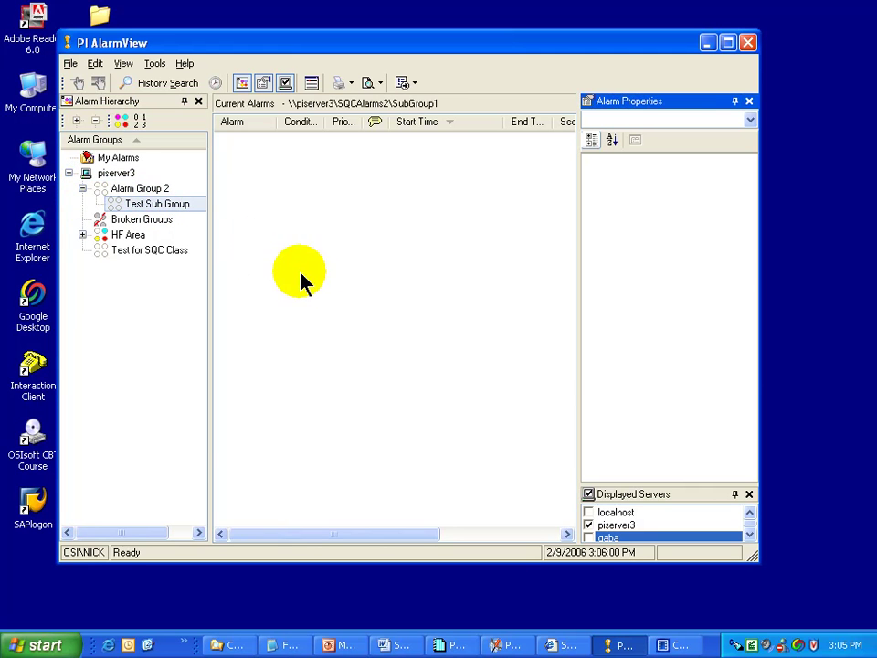
click(157, 206)
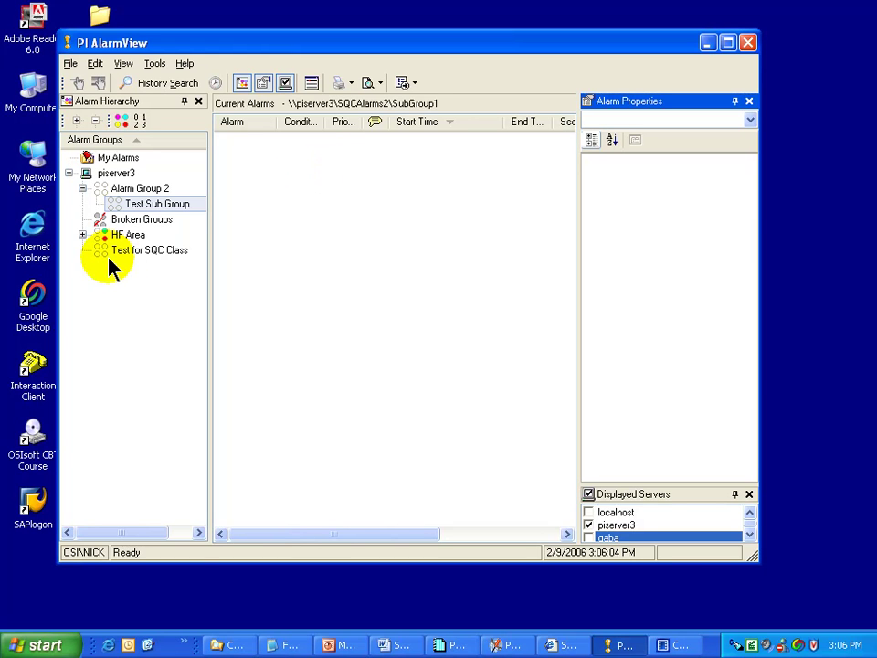
click(135, 256)
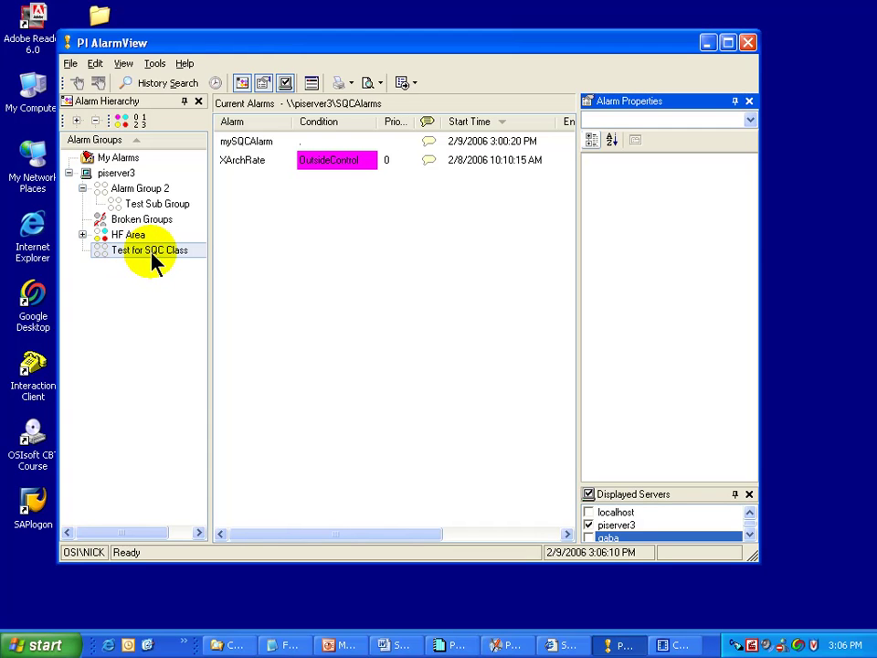
Show the alarm properties of mySQCAlarm, clear the alarm selection, and show its properties again.
click(308, 144)
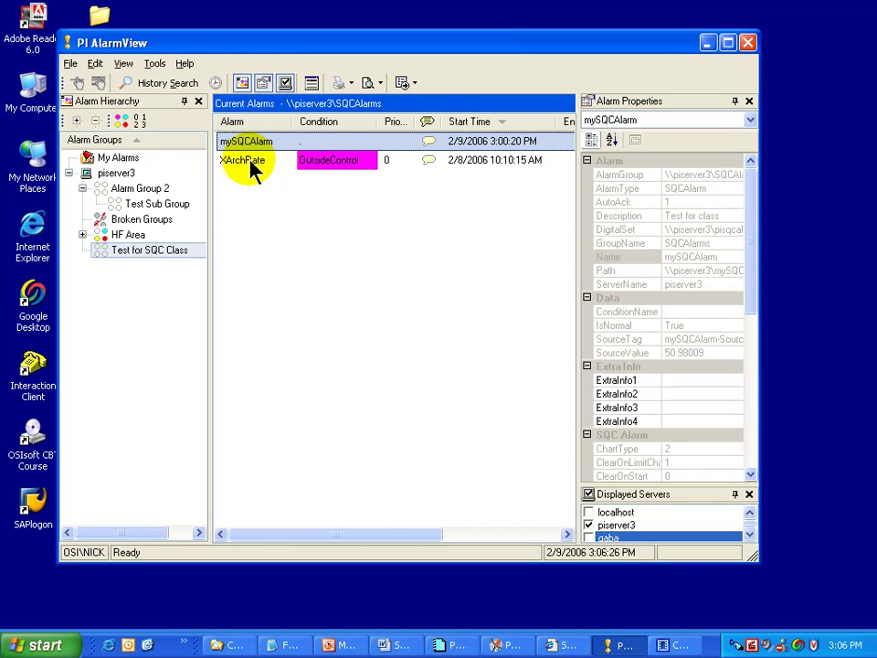
click(157, 66)
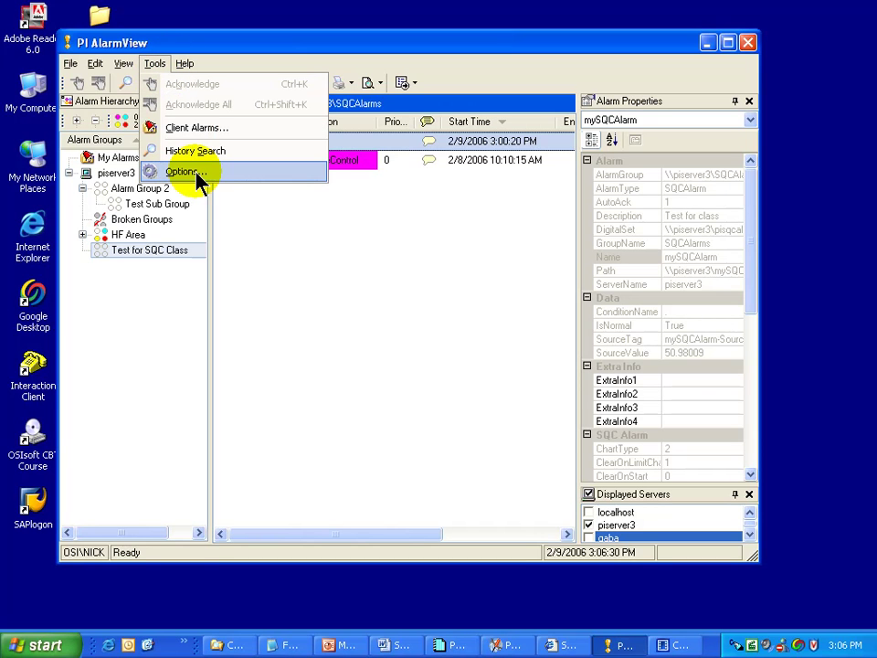
click(289, 247)
click(290, 247)
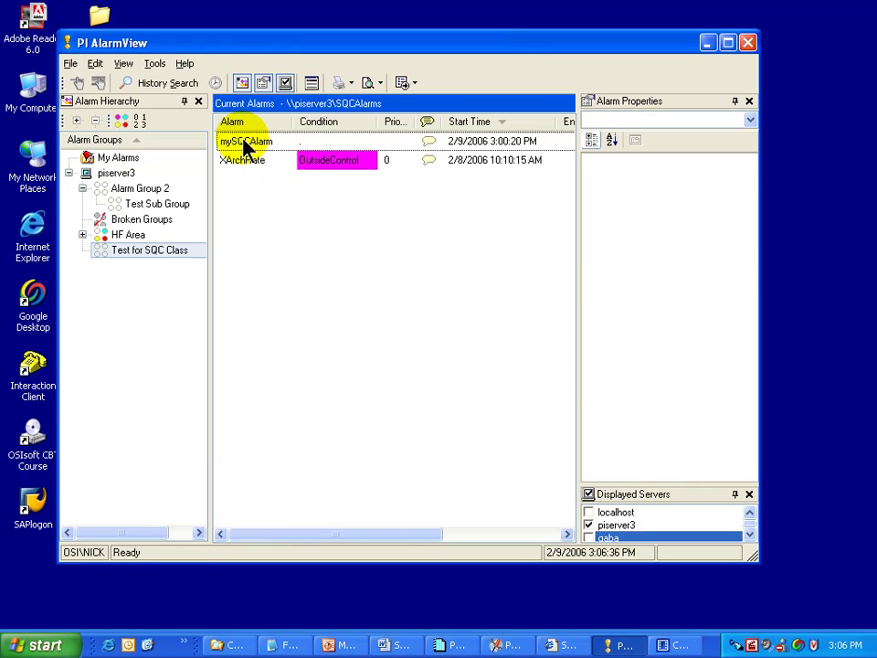
click(245, 146)
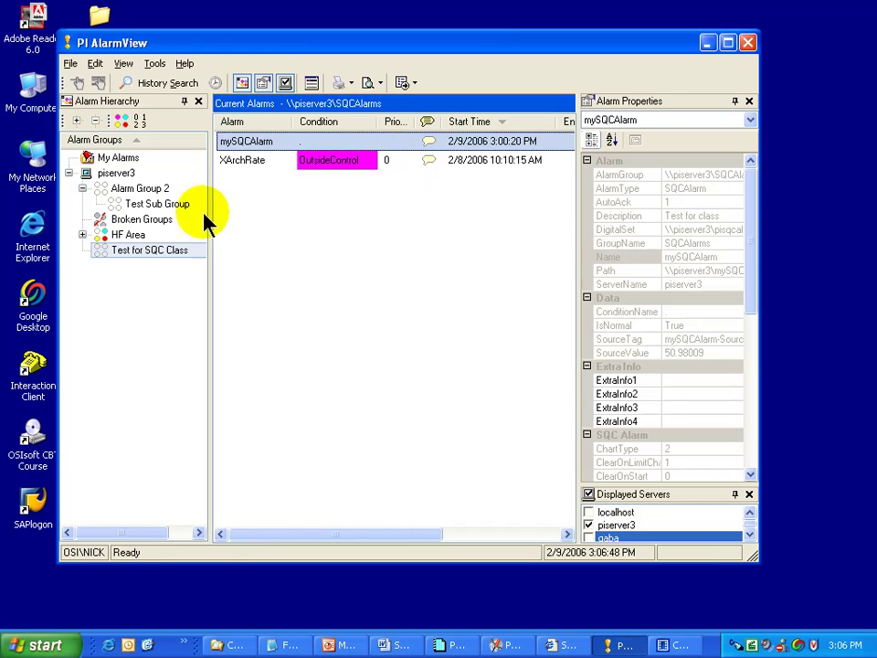
Compare the properties of myAlarm3 in HF Area with those of mySQCAlarm in Test for SQC Class.
click(118, 237)
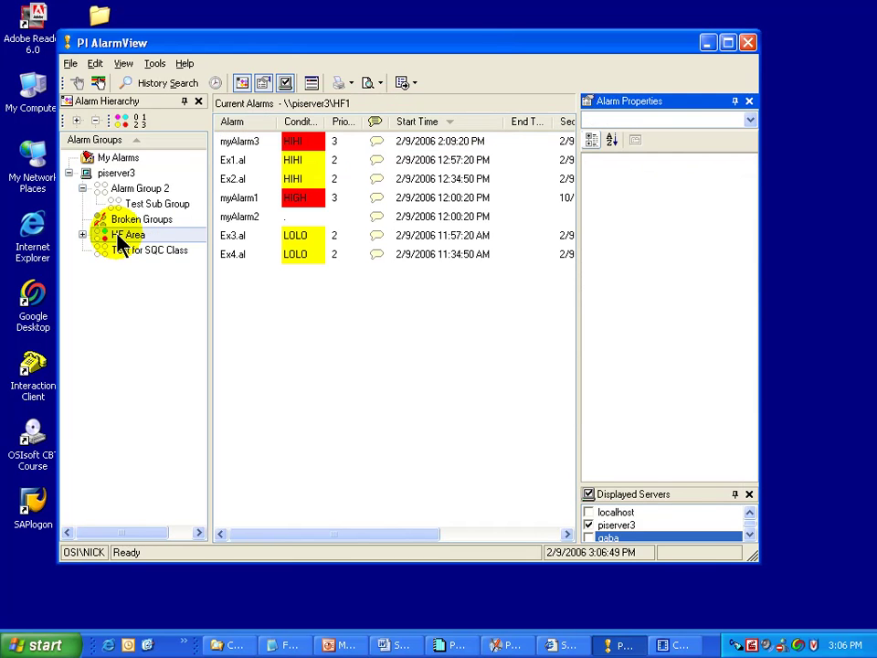
click(292, 143)
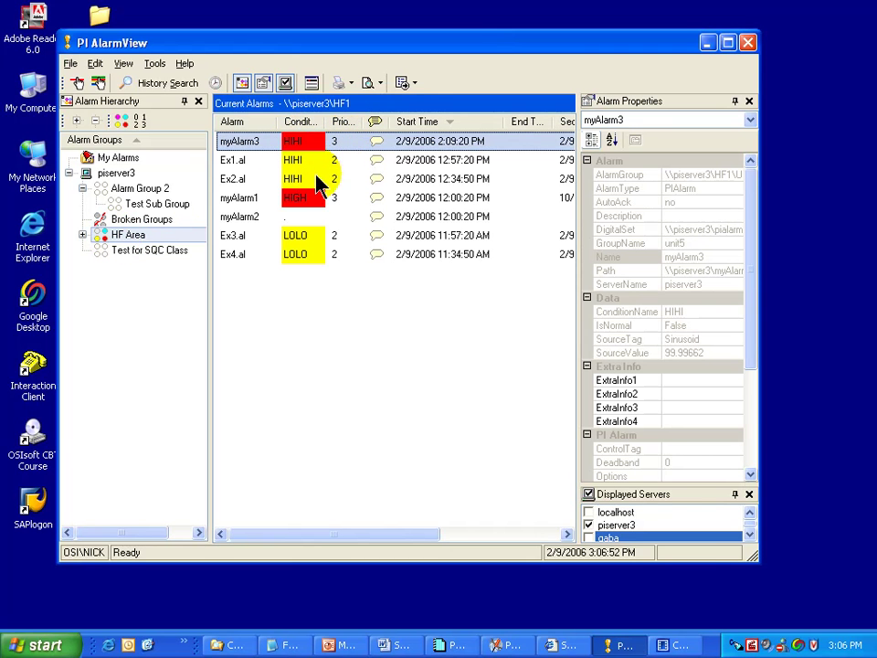
click(132, 251)
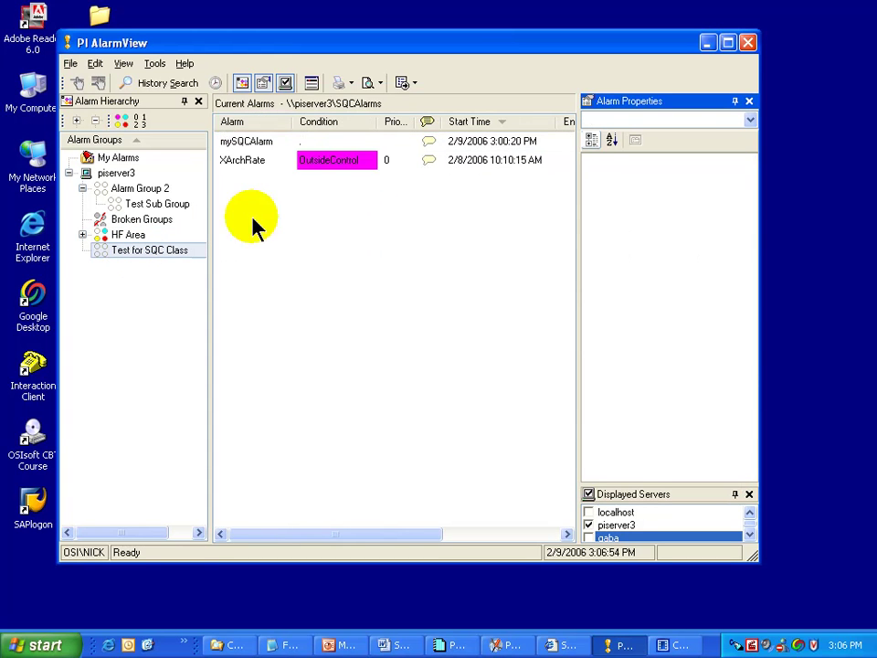
click(313, 143)
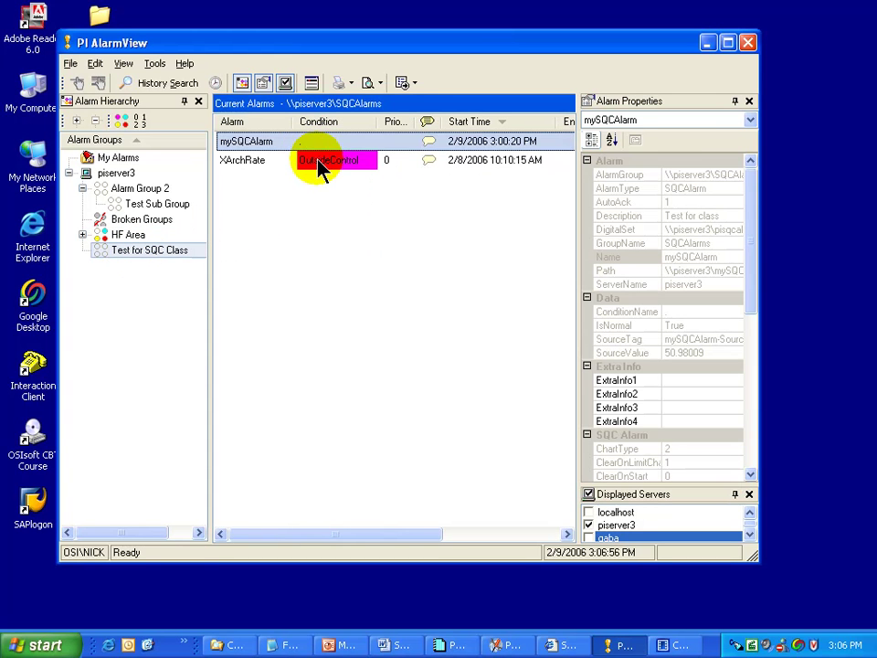
Start an operator comment for the XArchRate alarm with the text "This is a comment.".
click(322, 162)
click(429, 162)
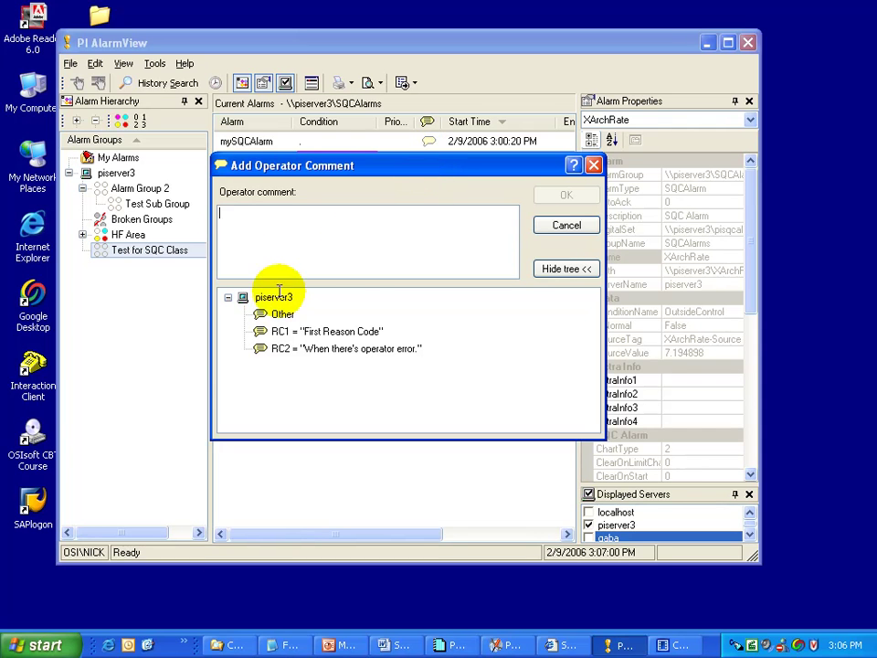
click(240, 214)
text(T)
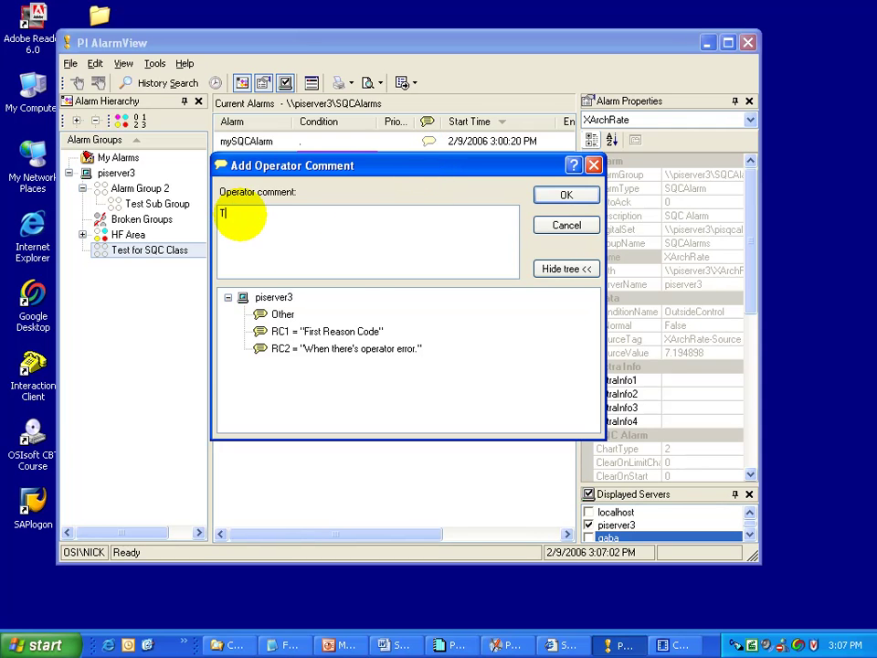
text(his is a comment.)
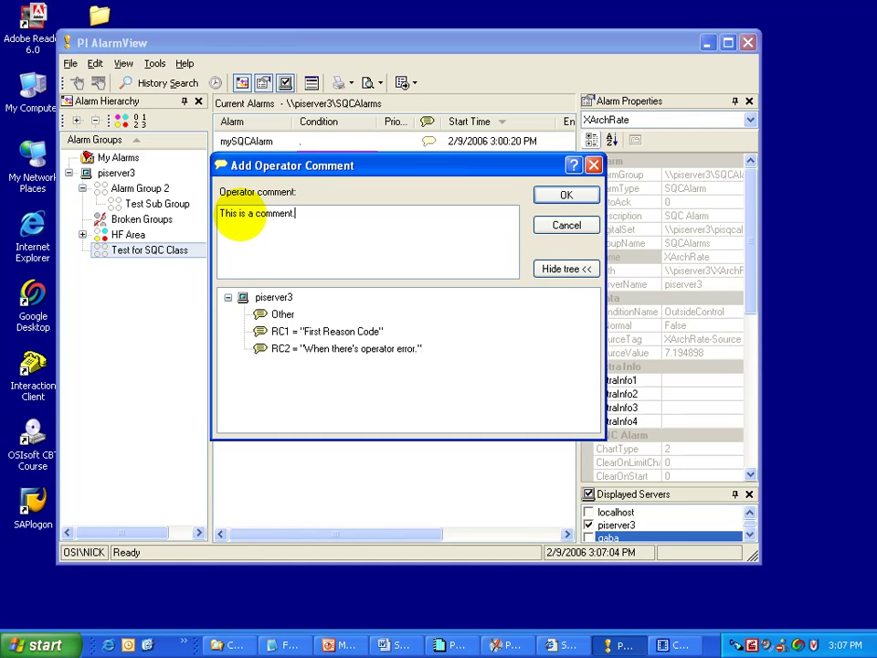
Try the predefined comments RC1 and RC2 and the Other option for the operator comment.
click(278, 331)
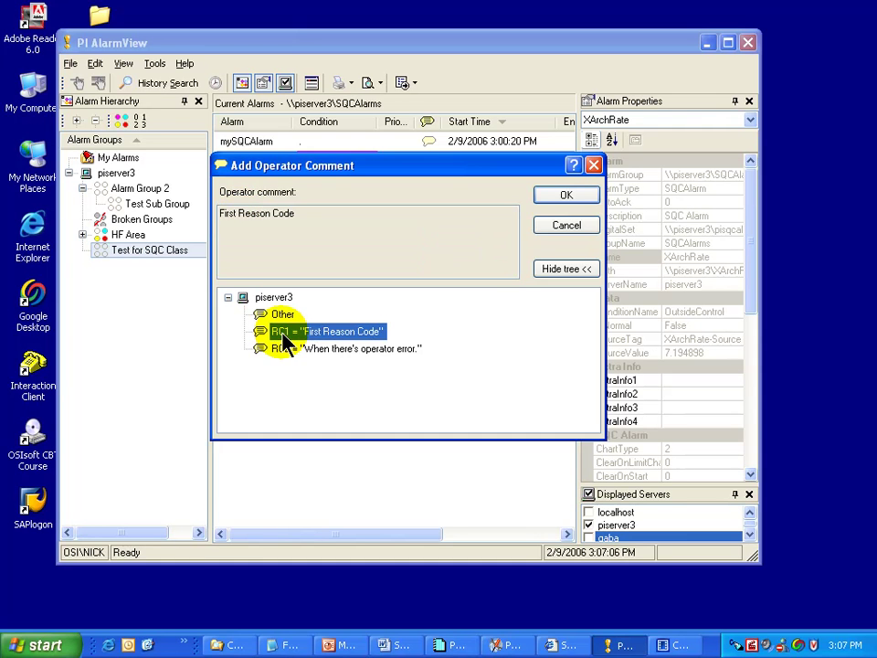
click(276, 348)
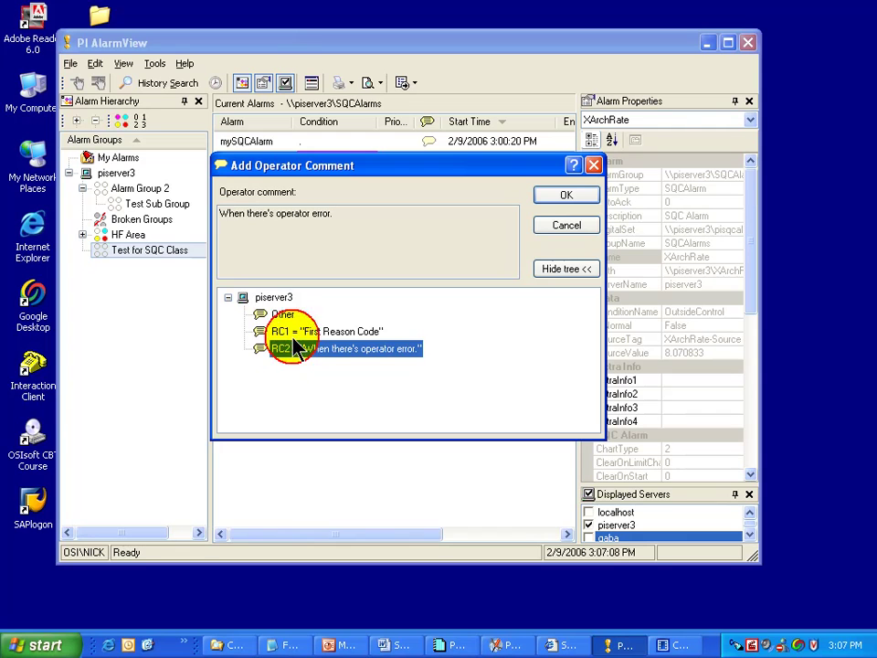
click(284, 316)
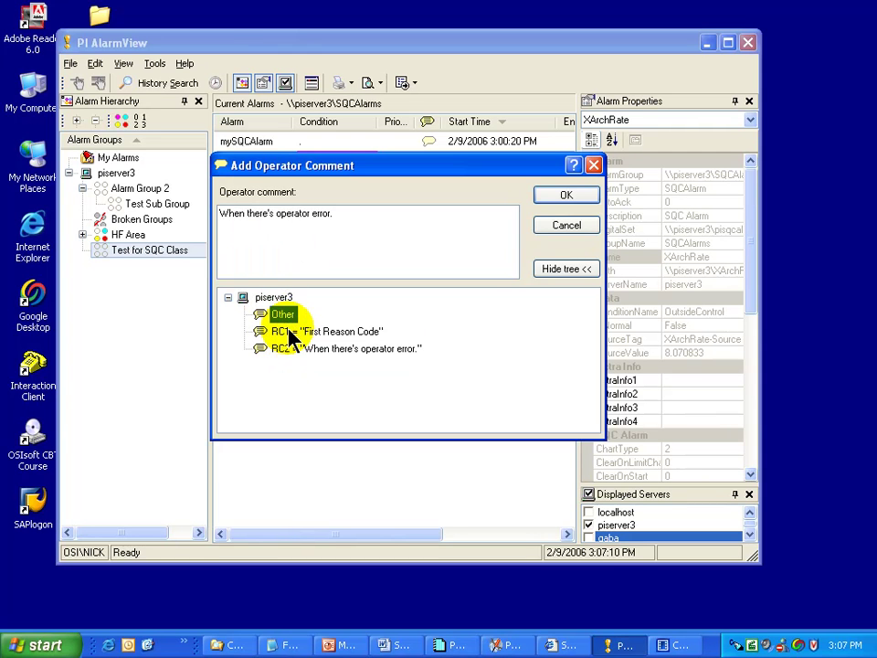
click(292, 331)
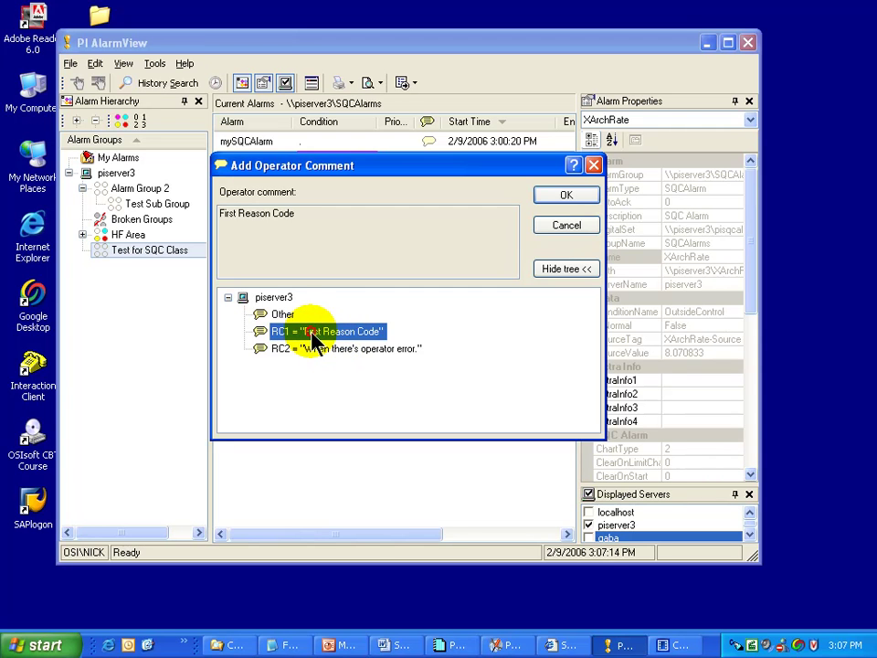
click(306, 350)
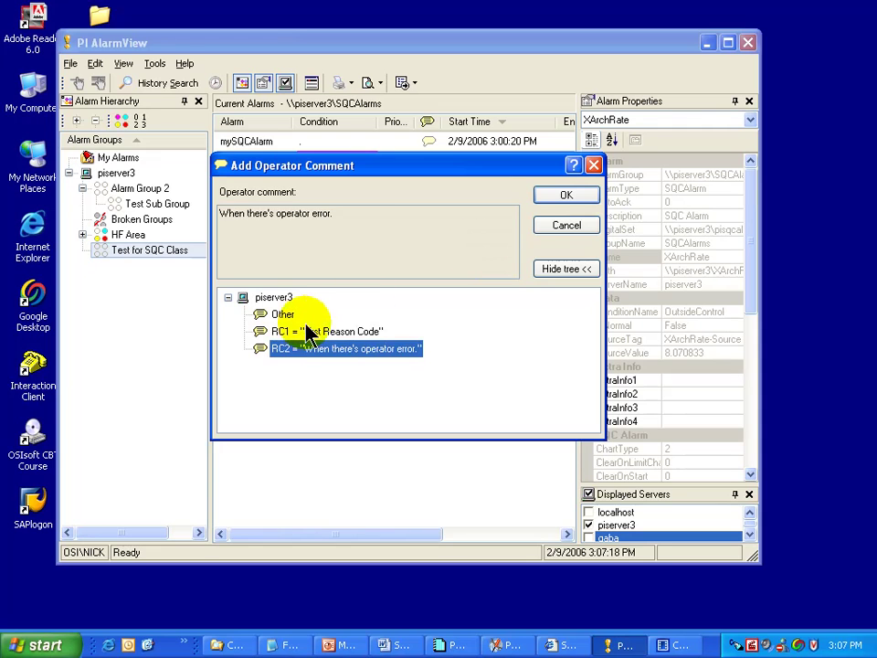
Add the RC1 comment "First Reason Code" to XArchRate, view the stored comment, and close it.
click(302, 332)
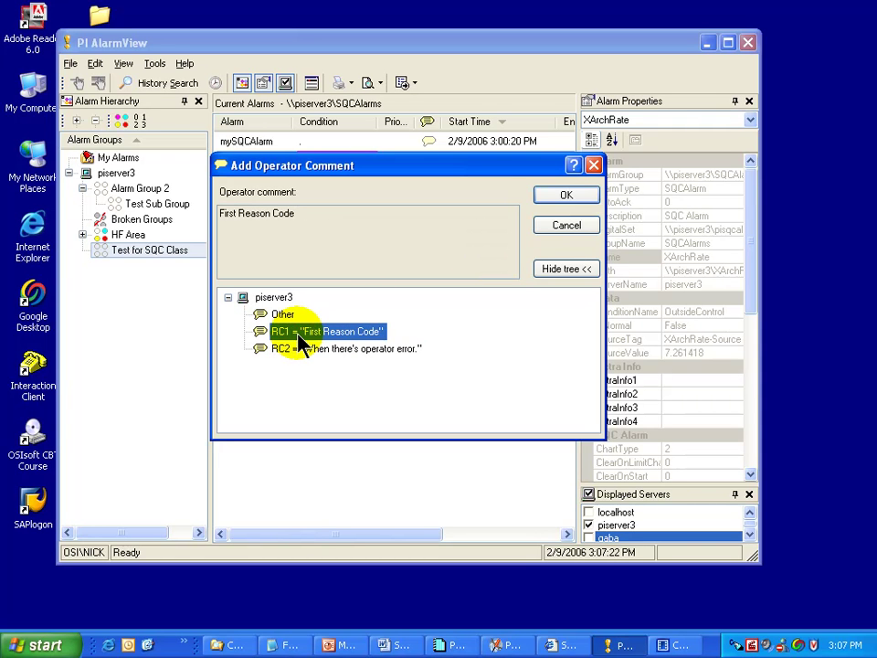
click(562, 197)
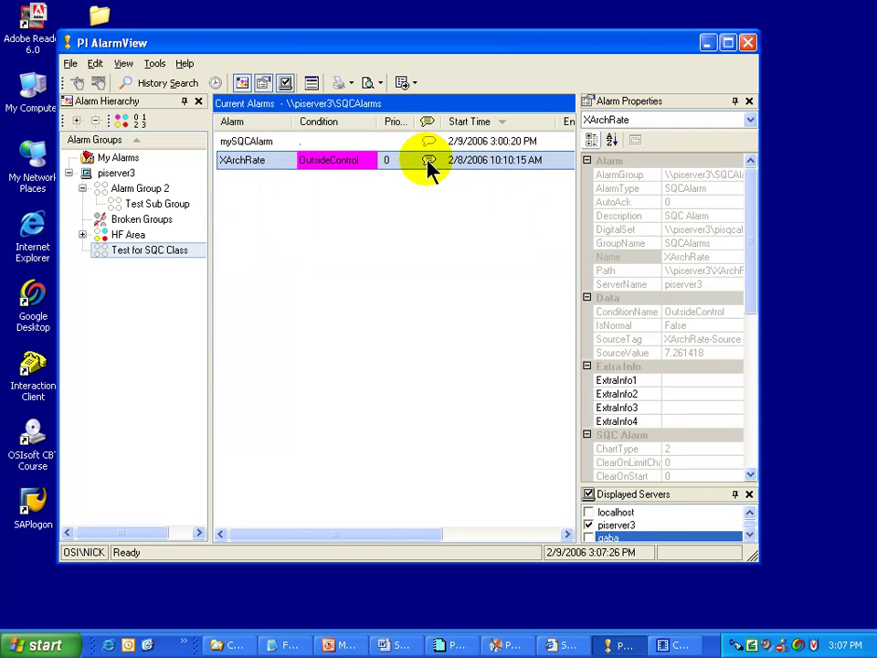
click(430, 162)
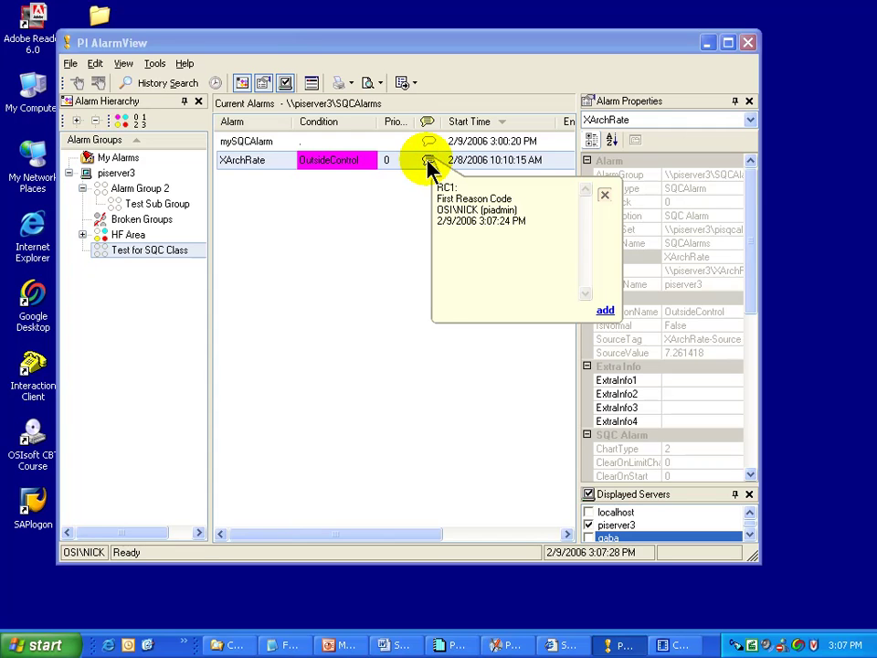
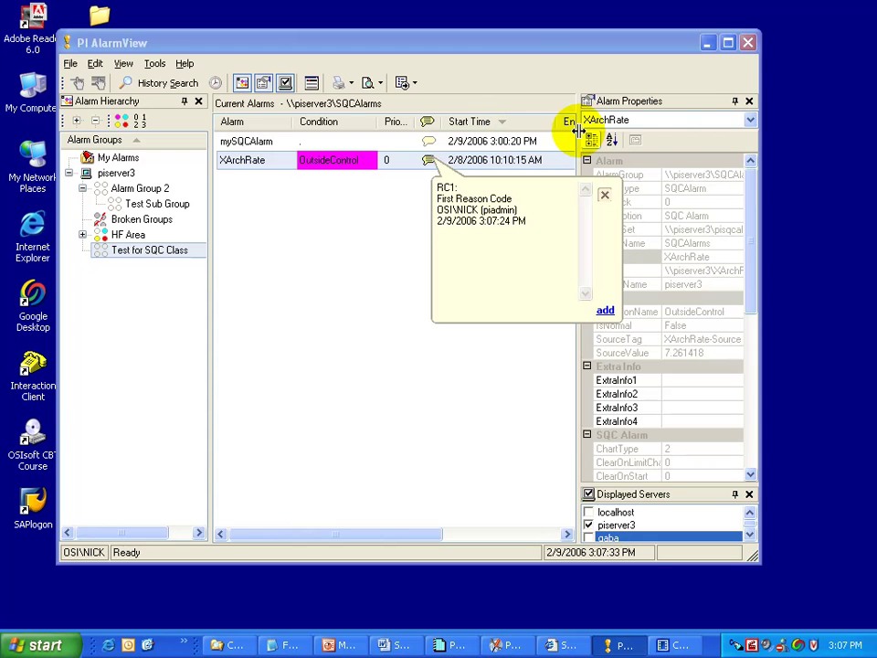
click(567, 121)
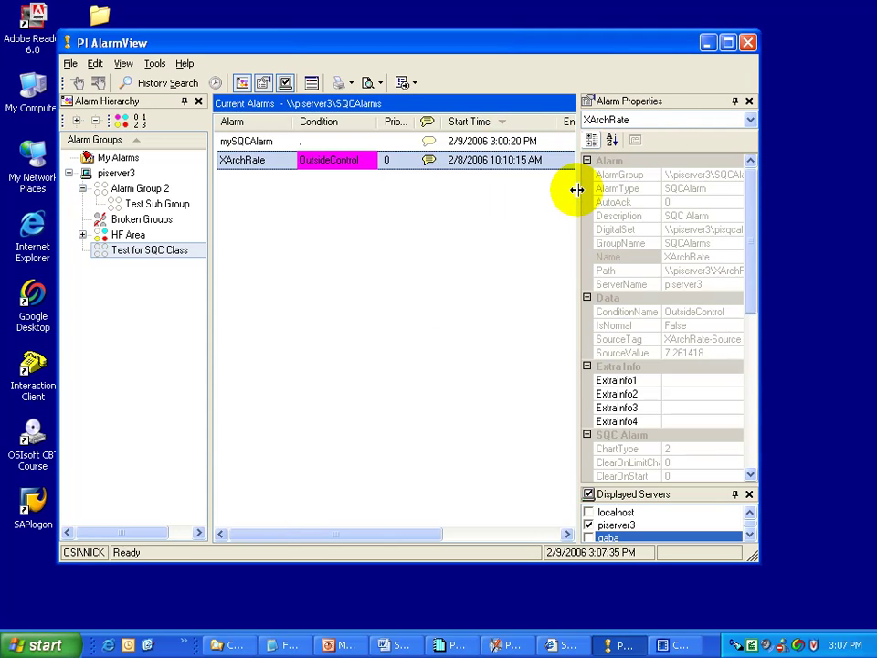
Narrow the Alarm Properties pane and widen the window to fit all alarm columns, and sort by the last column.
drag(577, 190, 709, 187)
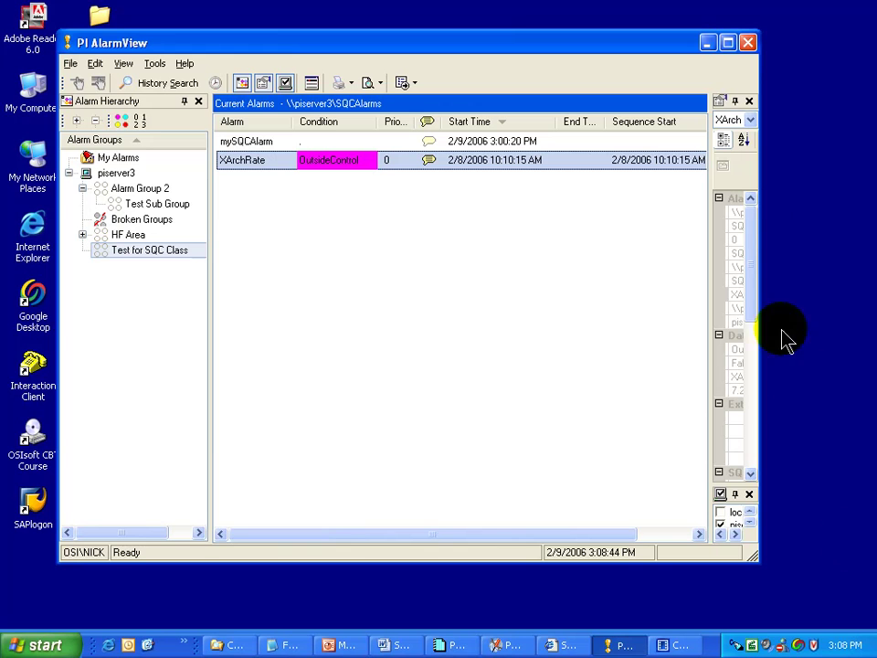
drag(760, 170, 855, 168)
click(745, 121)
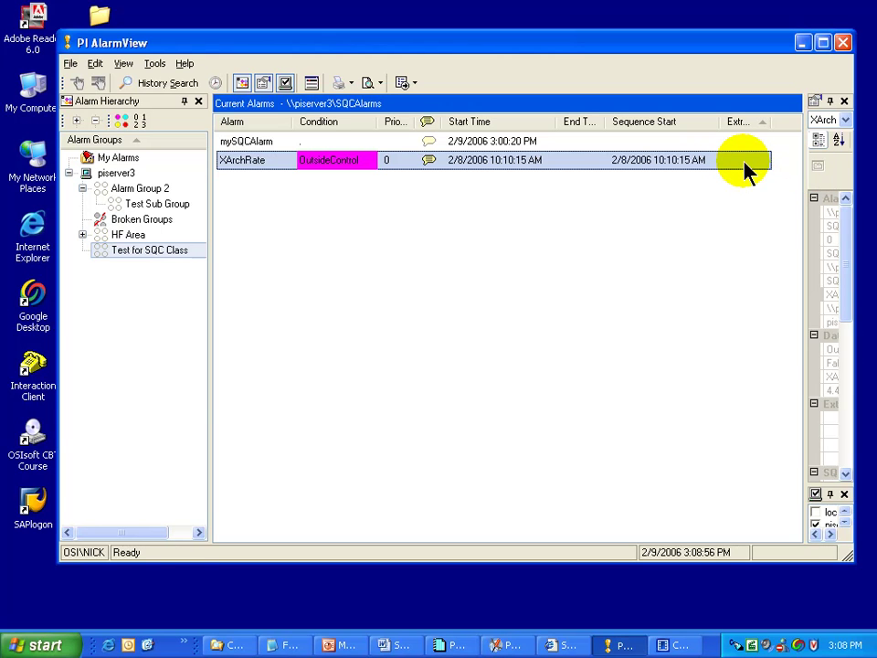
Widen the Alarm Properties pane and select the ExtraInfo1 property of mySQCAlarm.
drag(804, 183, 524, 193)
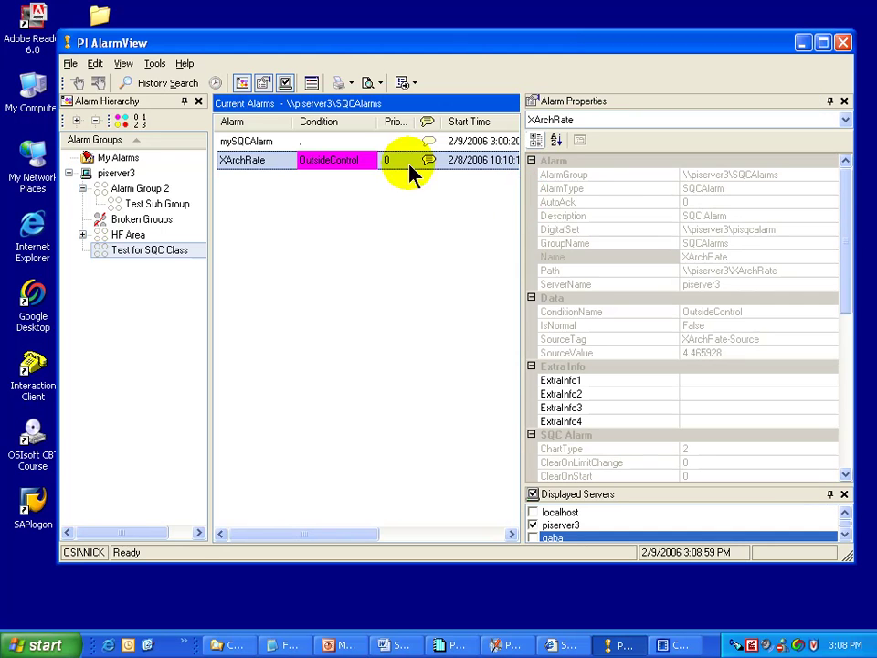
click(255, 145)
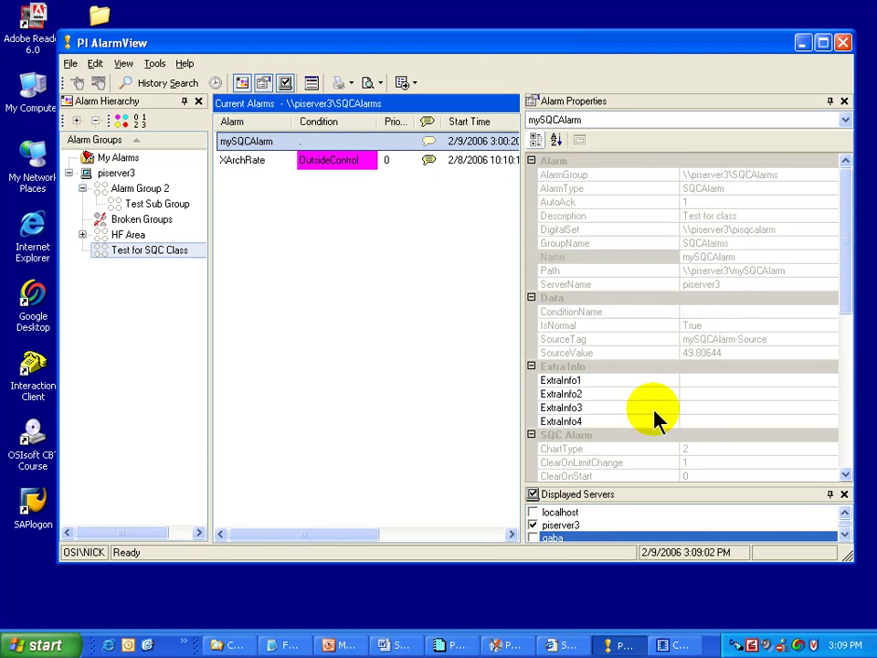
click(607, 381)
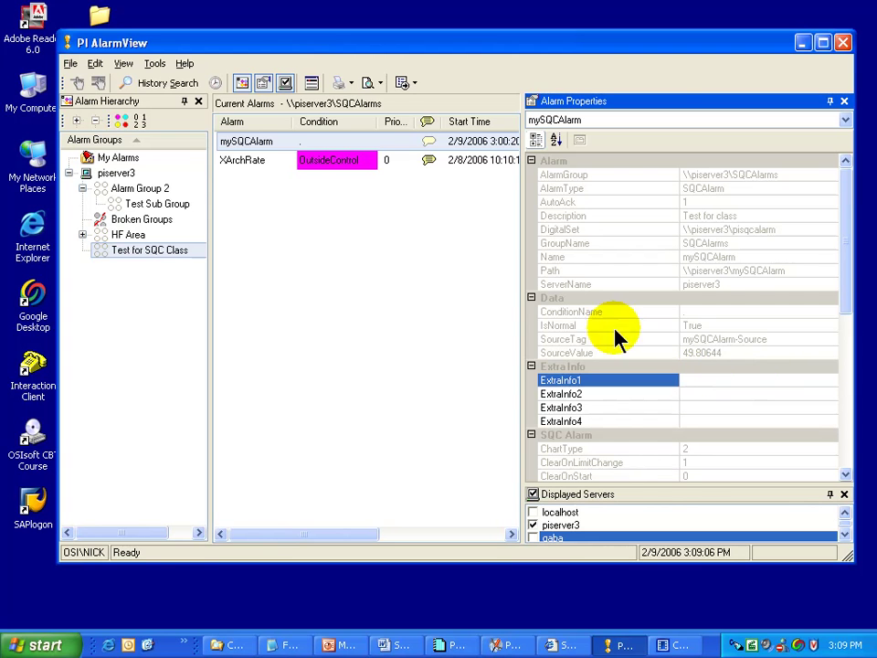
Narrow the Alarm Properties pane to examine mySQCAlarm's extra column in the alarm list, and widen the pane again.
drag(523, 221, 792, 235)
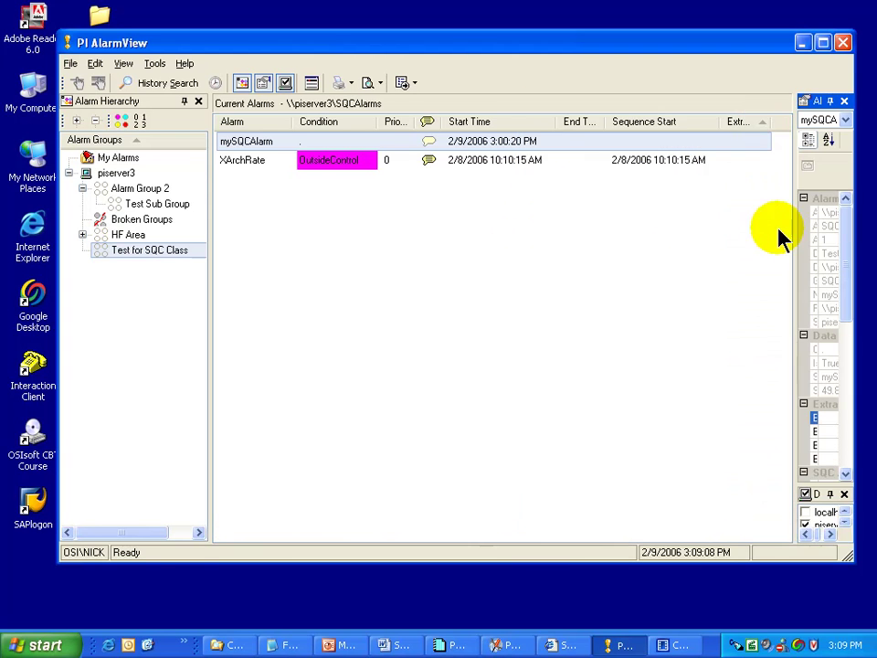
click(746, 139)
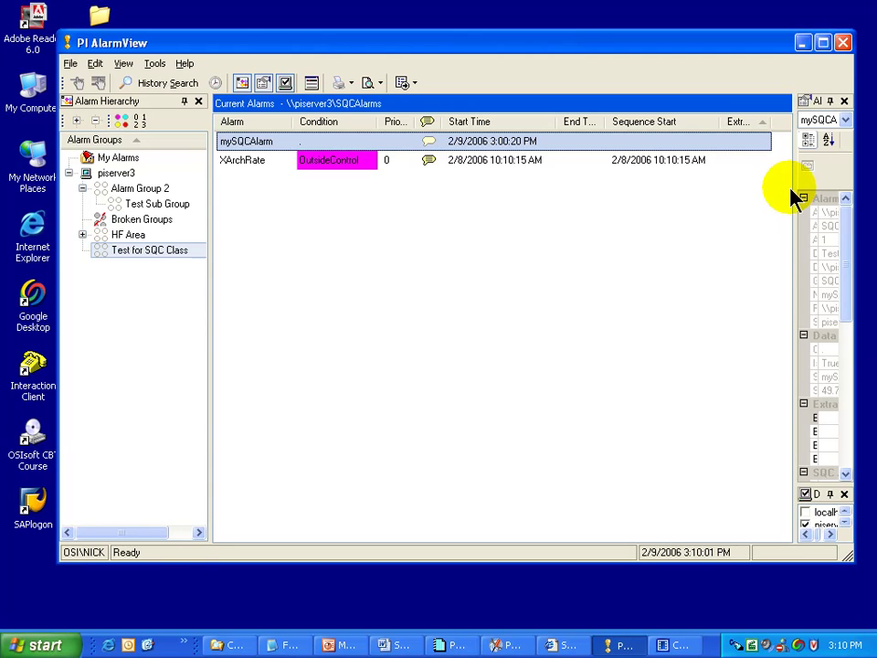
drag(793, 187, 661, 194)
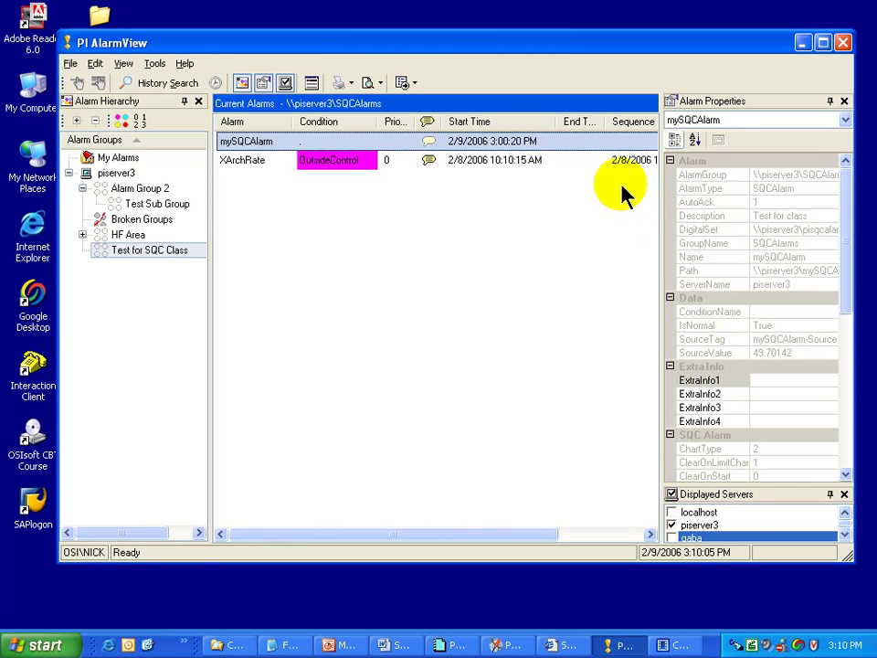
Hide the Alarm Properties pane and show it again.
click(120, 65)
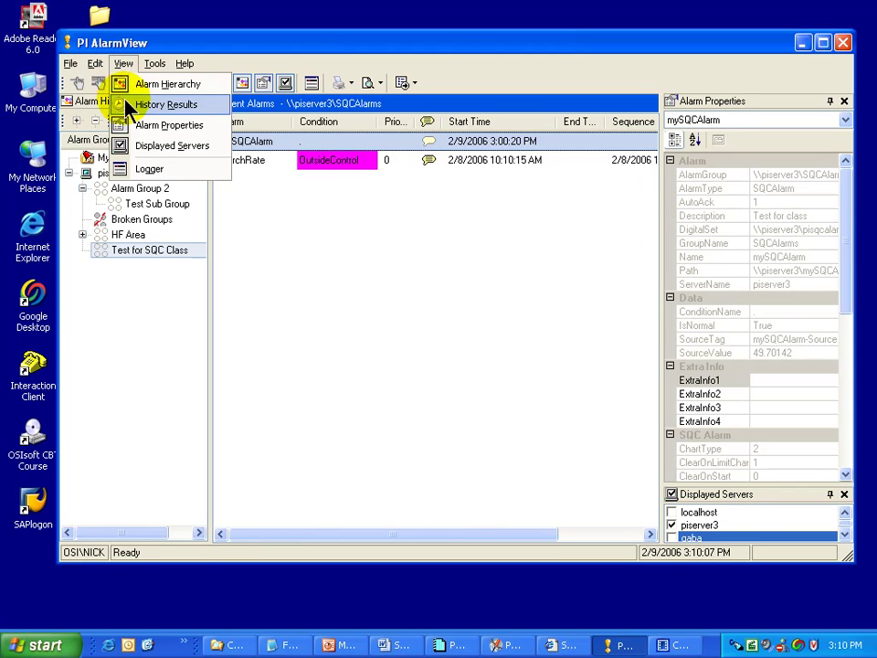
click(137, 123)
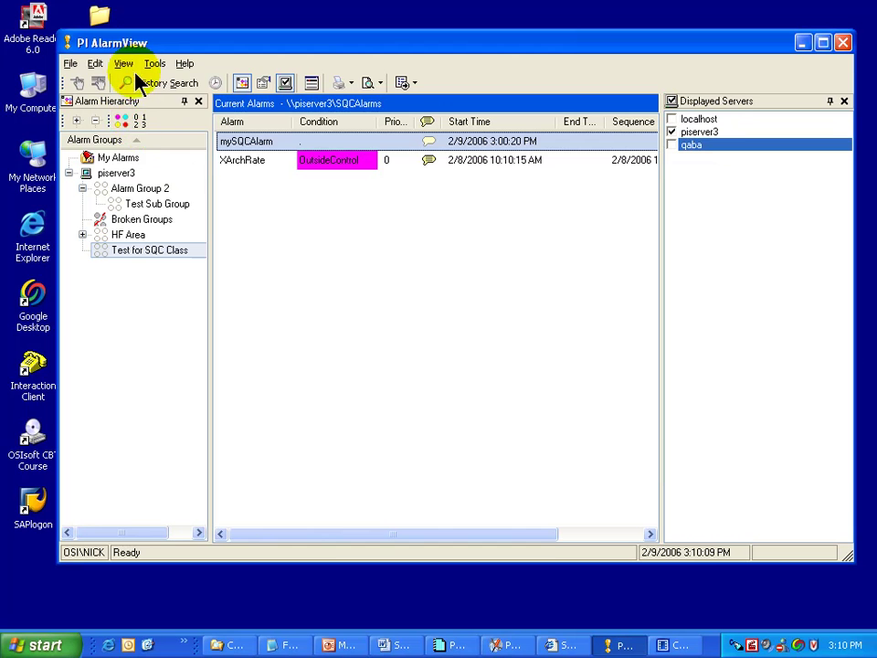
click(123, 64)
click(143, 123)
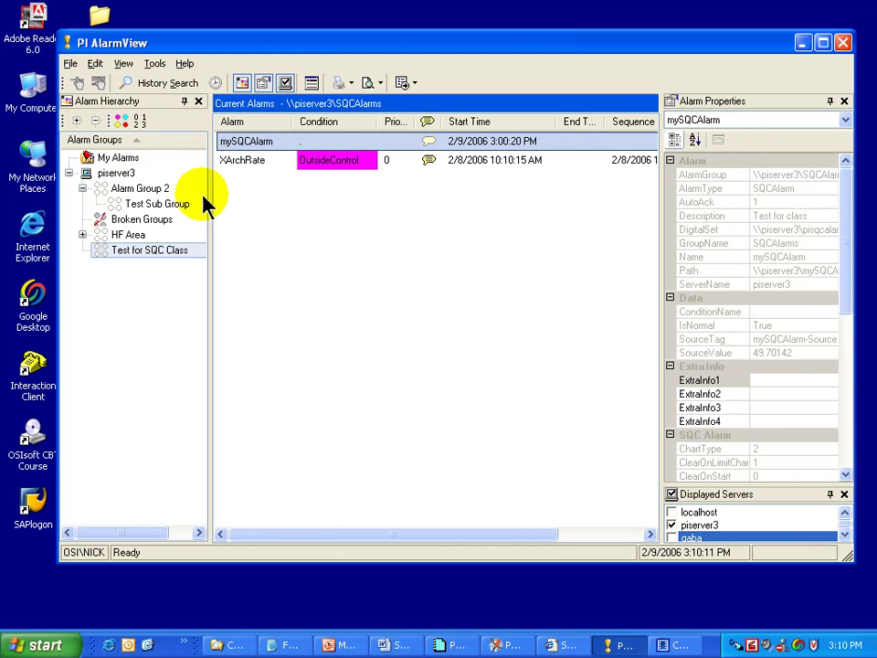
Show the properties of XArchRate in a wider Alarm Properties pane and select its ExtraInfo1 property.
click(242, 163)
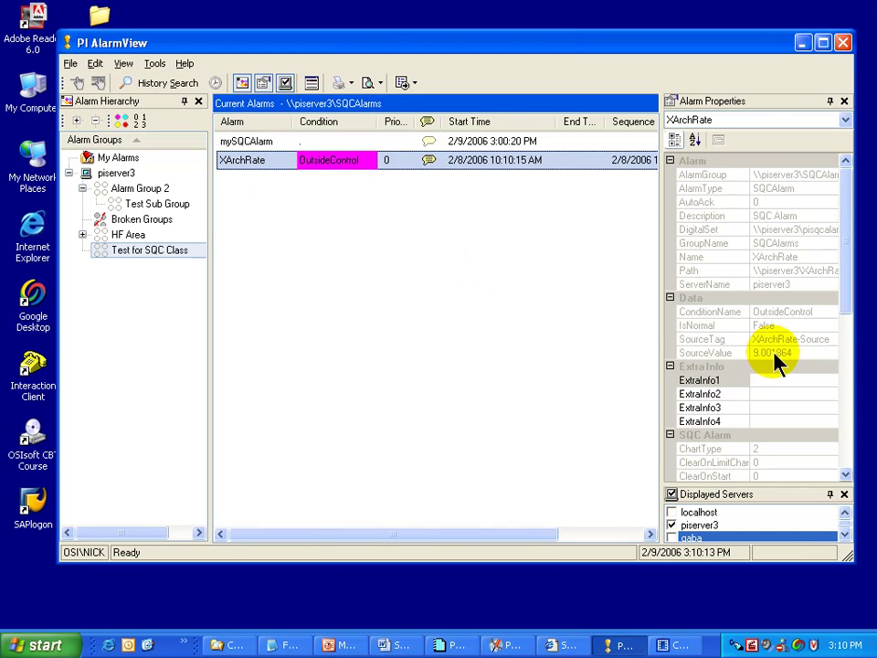
drag(662, 319, 564, 319)
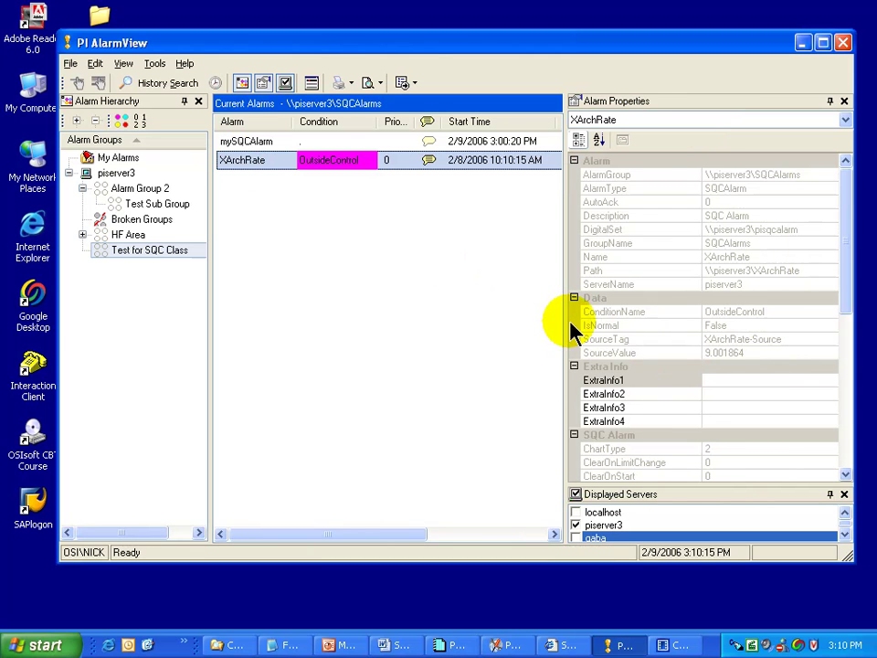
click(714, 382)
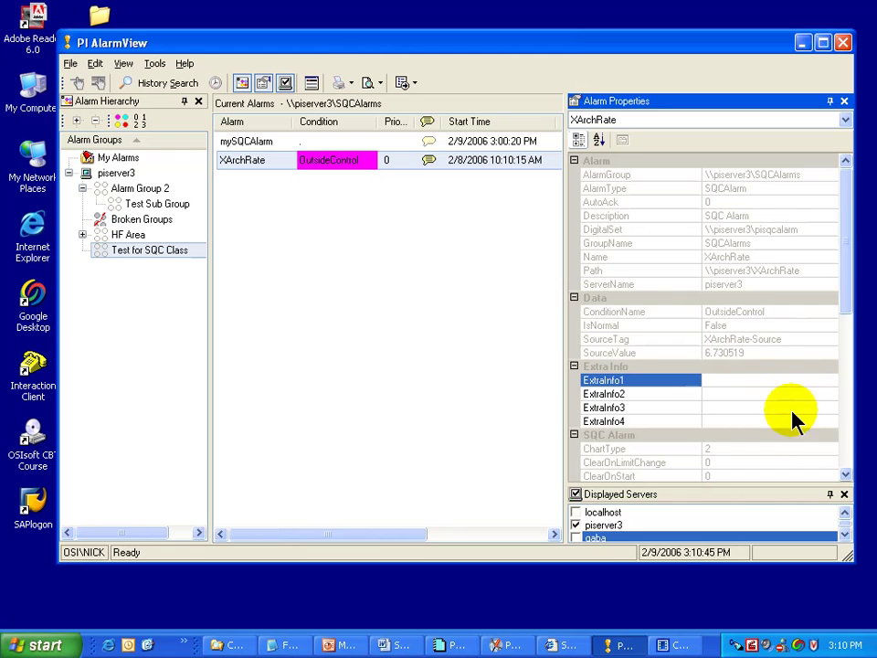
Examine XArchRate's SQC Limits properties, including CLTag, LCLTag and UCLTag, in the Alarm Properties pane.
drag(848, 299, 850, 473)
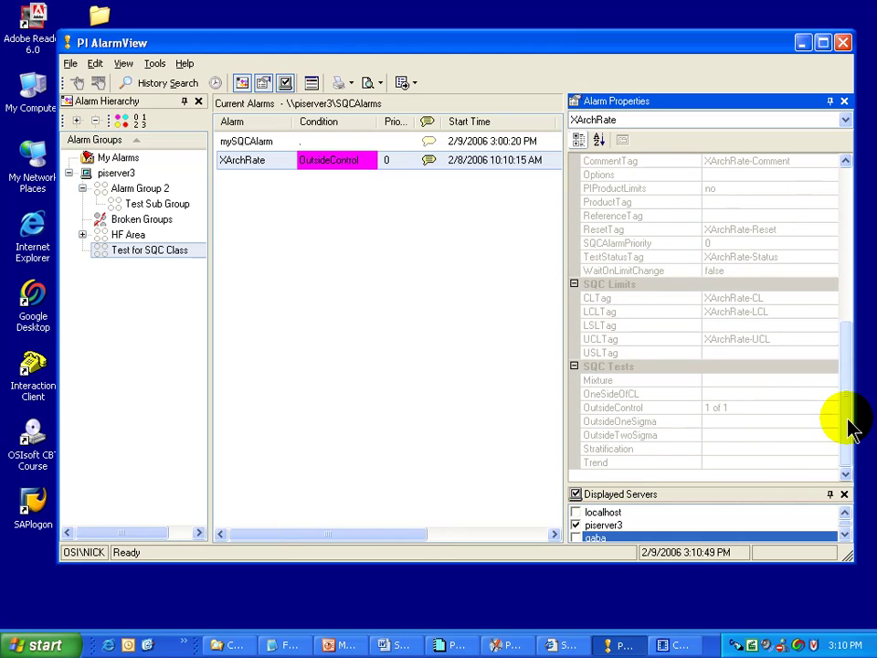
click(758, 298)
click(766, 312)
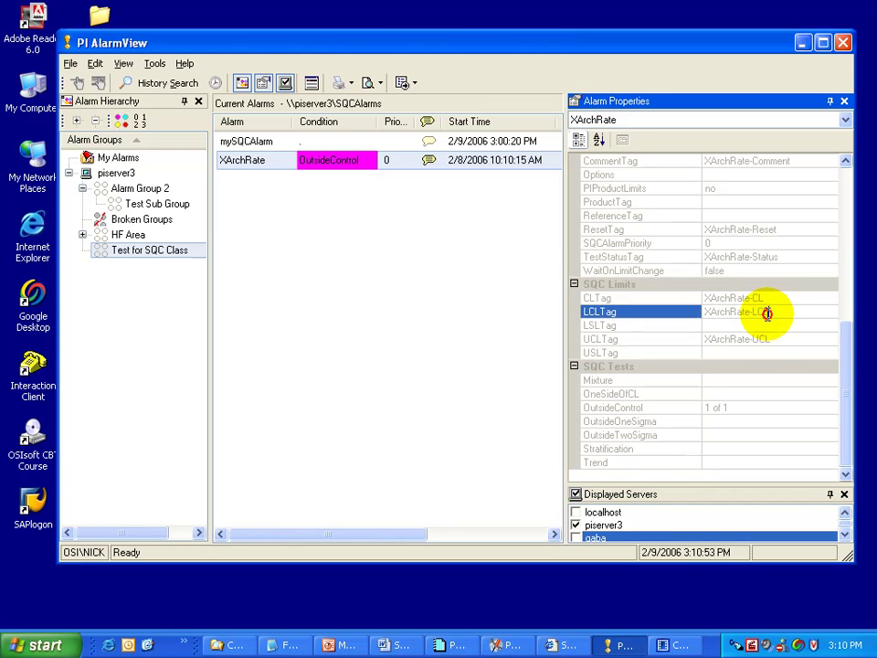
click(765, 339)
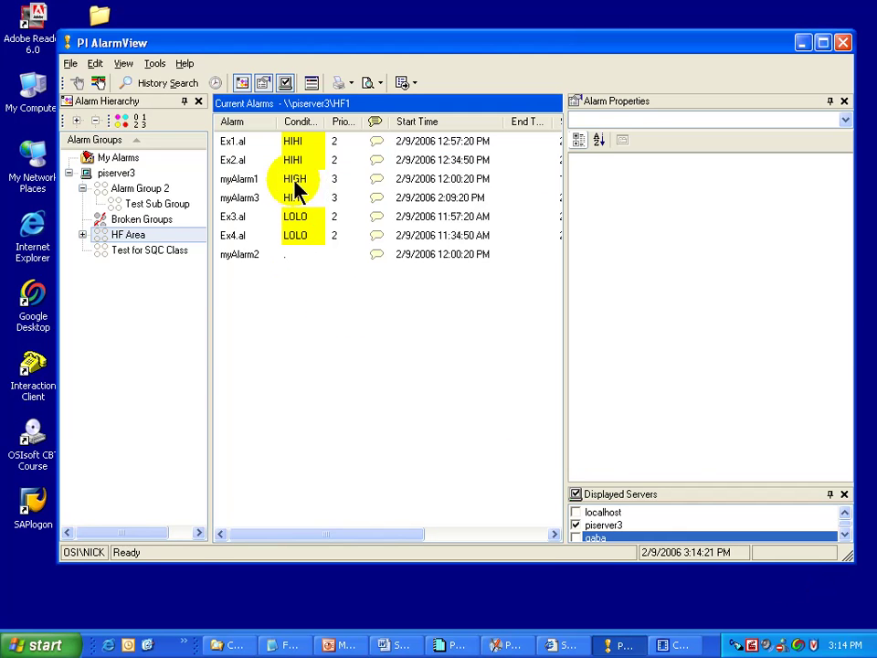
Acknowledge the alarms myAlarm1 and myAlarm3 in the HF Area group.
click(295, 180)
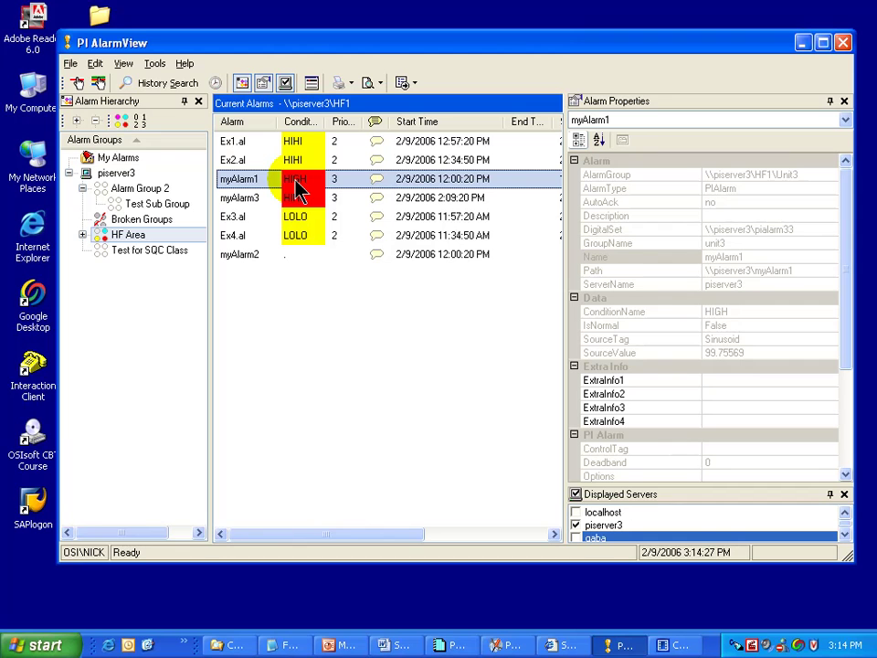
right_click(236, 180)
click(260, 186)
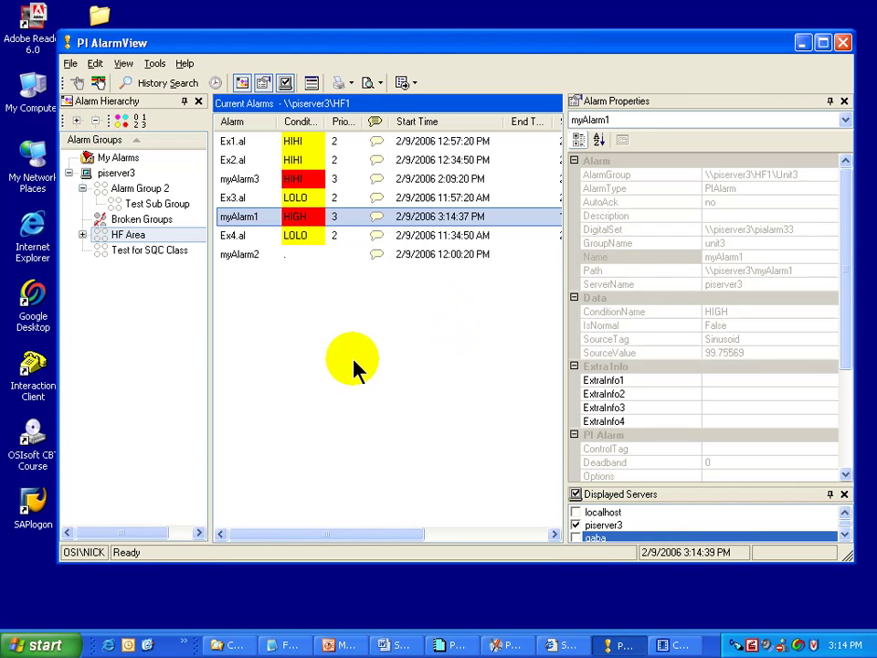
click(235, 180)
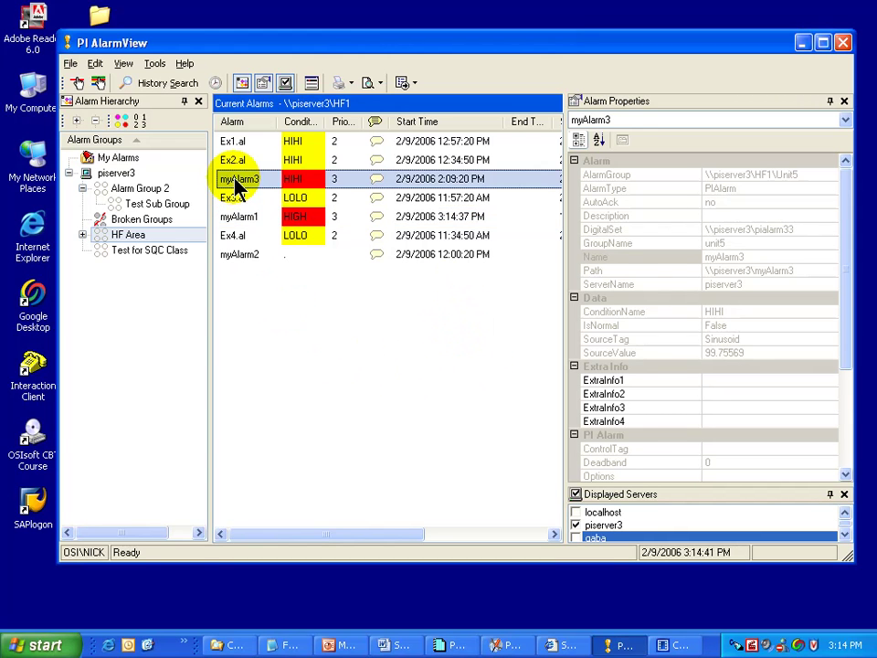
right_click(236, 182)
click(259, 188)
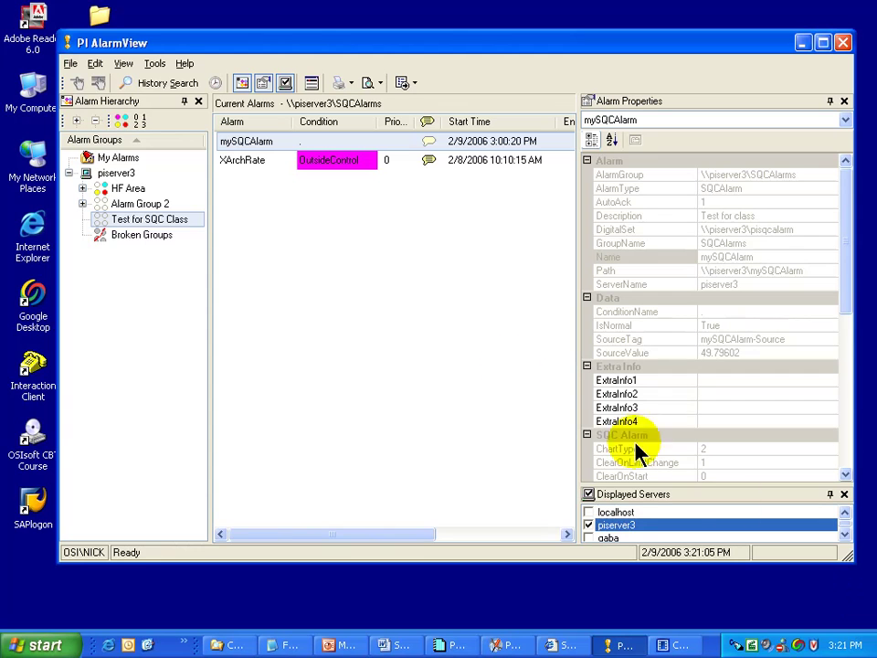
Select the alarms mySQCAlarm and XArchRate together in the Test for SQC Class group.
click(250, 142)
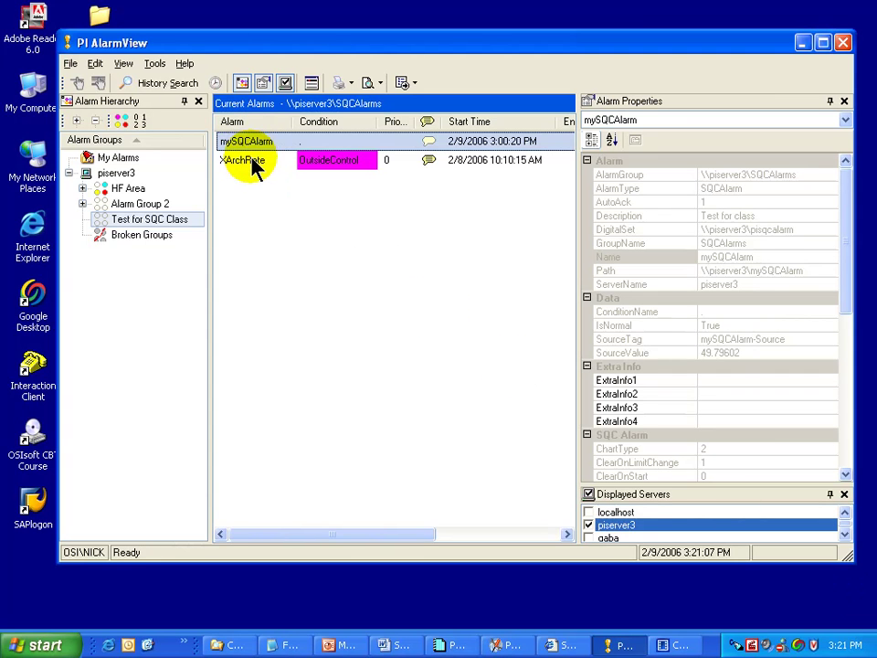
click(249, 162)
ctrl+click(250, 144)
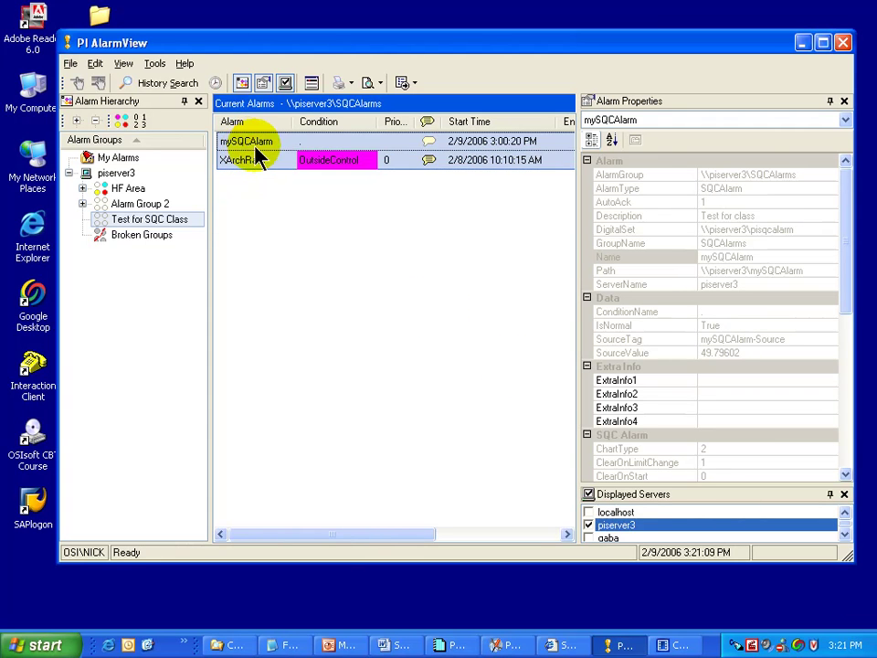
Search the history of mySQCAlarm alone with the start time set to *-8h.
click(252, 146)
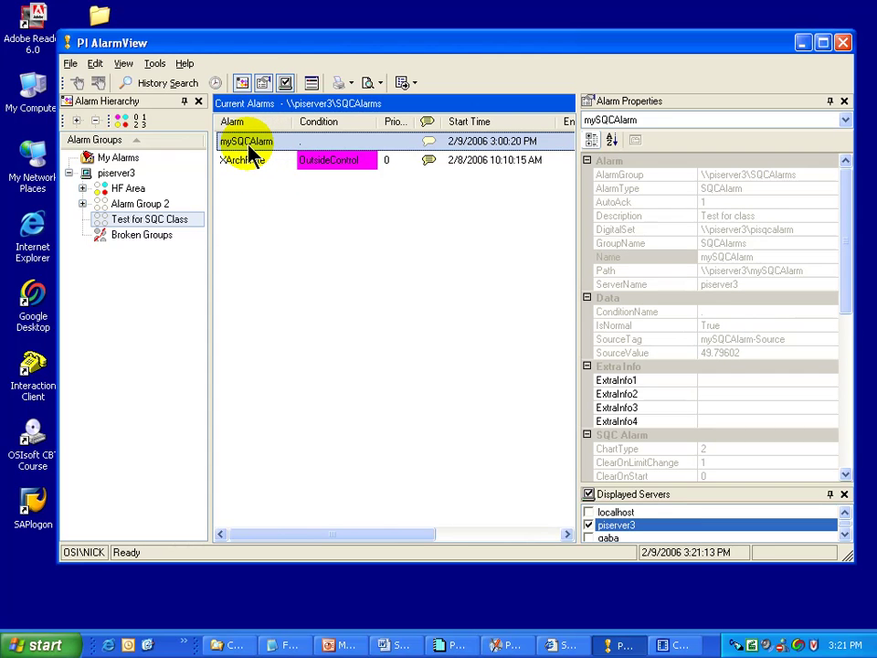
click(155, 64)
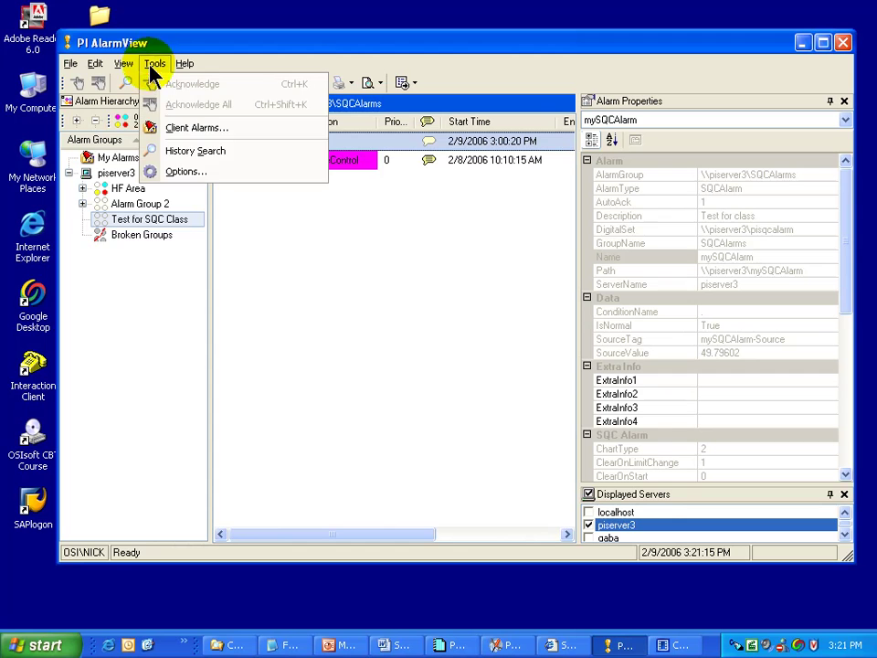
click(205, 162)
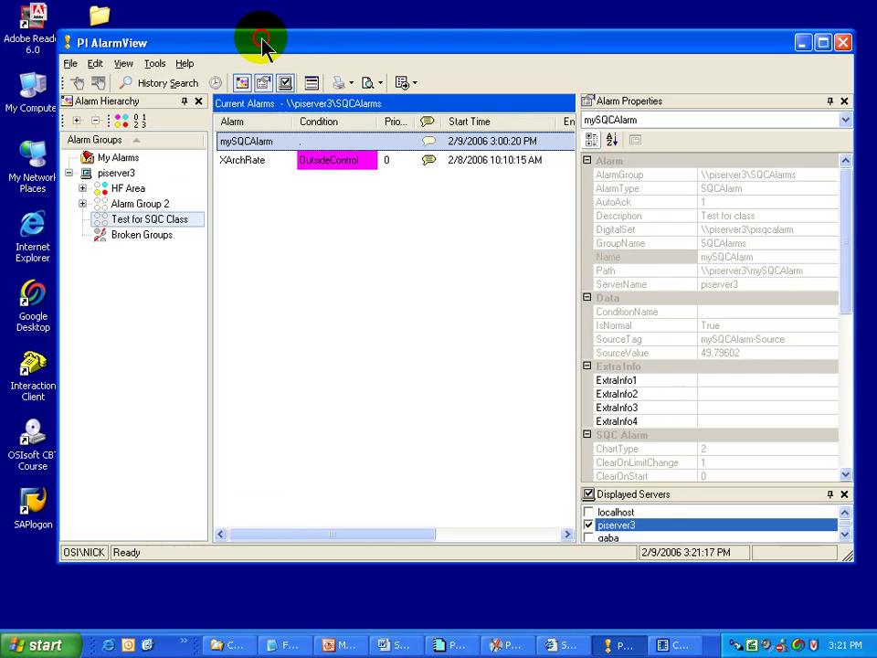
click(183, 78)
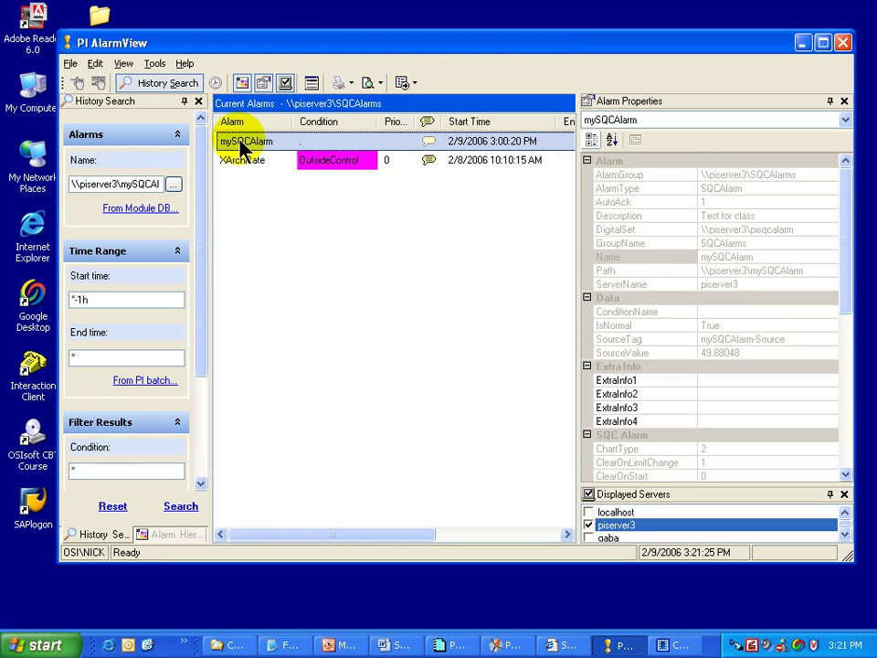
click(90, 298)
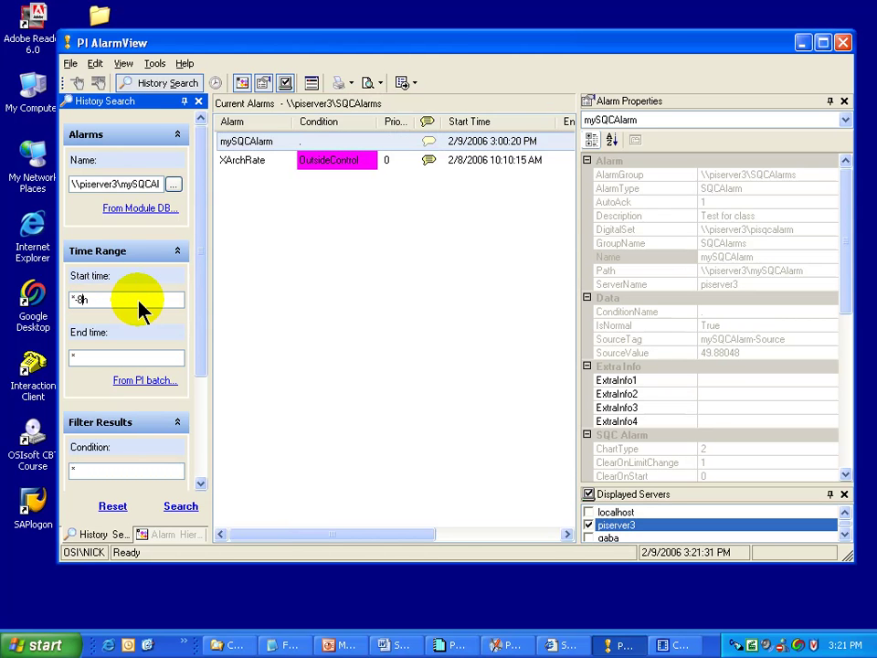
click(179, 505)
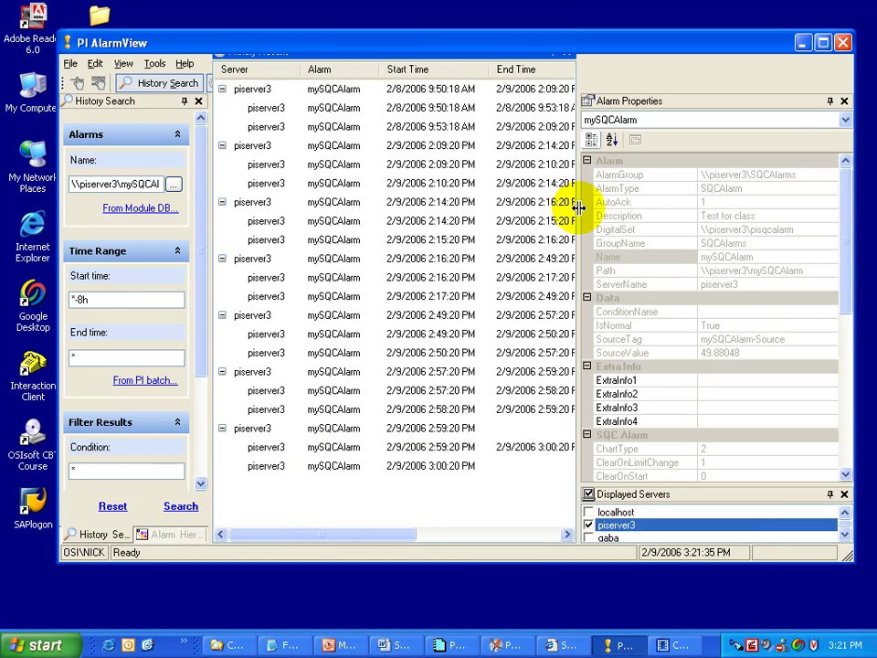
Close the Alarm Properties and Displayed Servers panes, and examine mySQCAlarm's history entries starting at 2:49:20 PM and 2:14:20 PM.
click(846, 101)
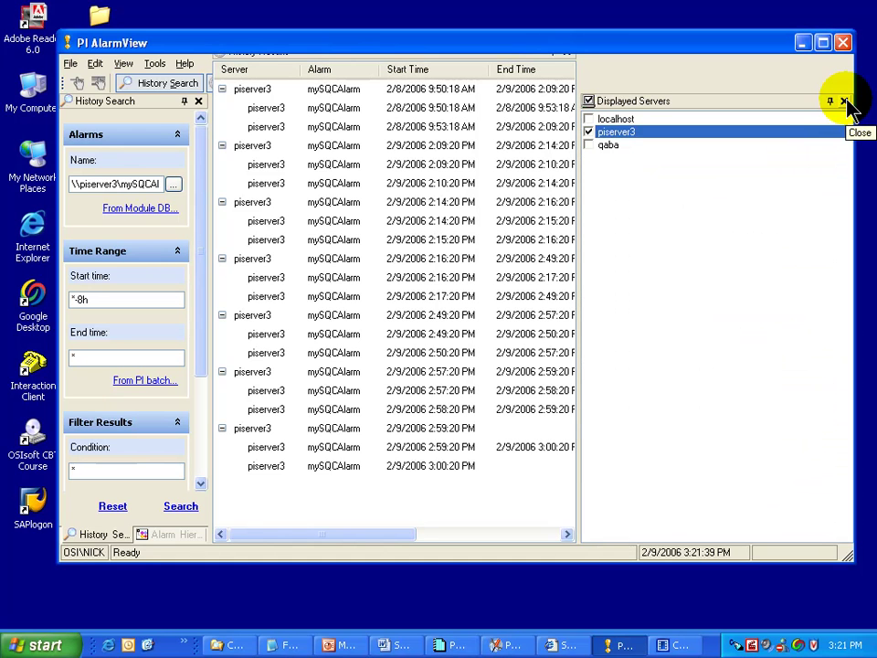
click(846, 102)
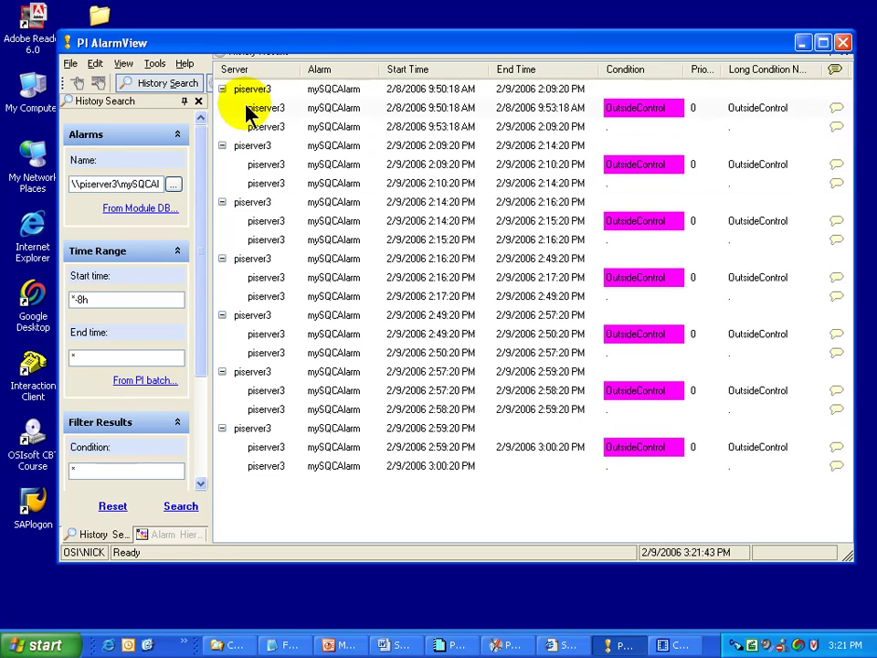
click(250, 315)
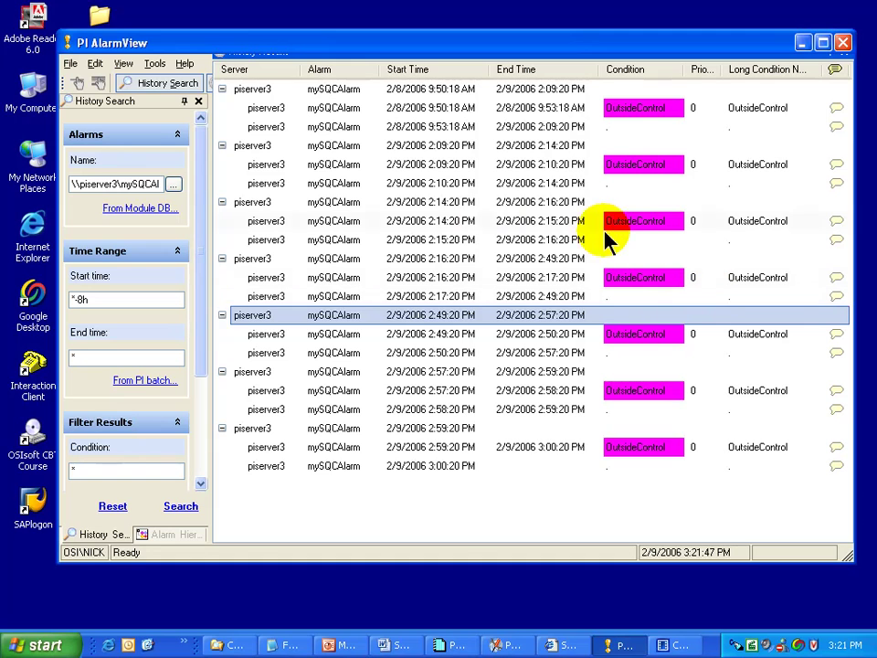
click(468, 220)
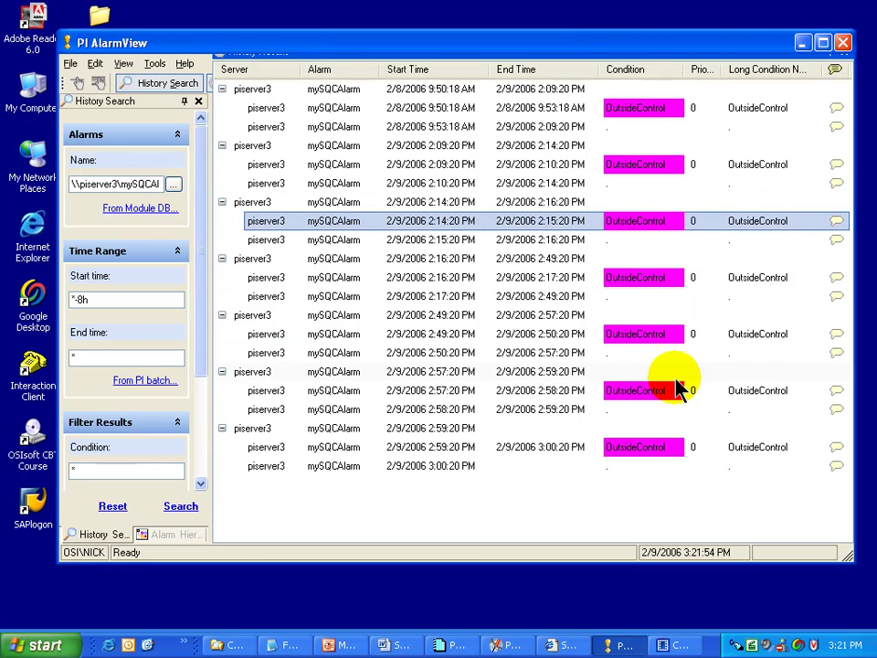
Show the Alarm Properties and Displayed Servers panes again, and hide the history results.
click(122, 65)
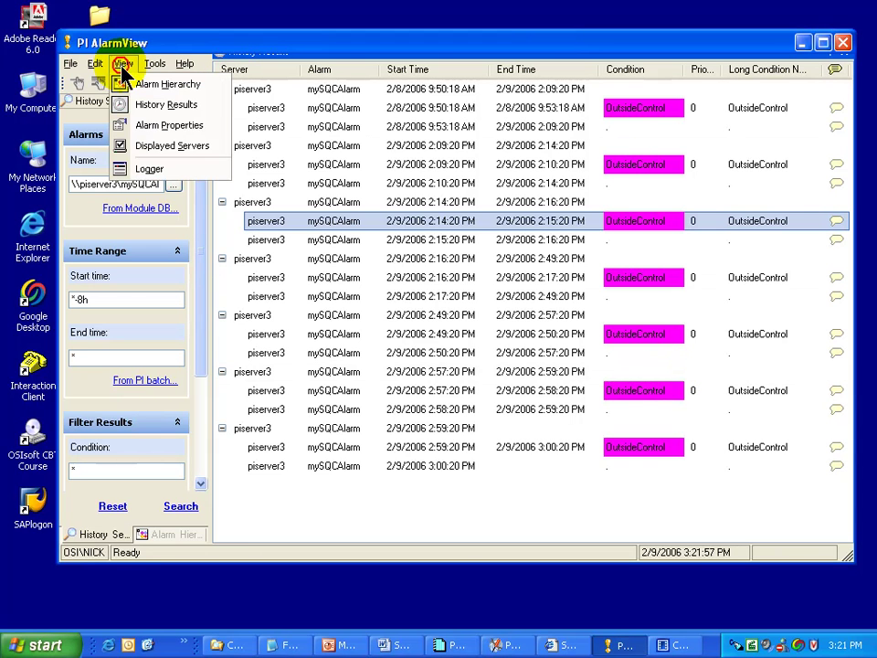
click(161, 128)
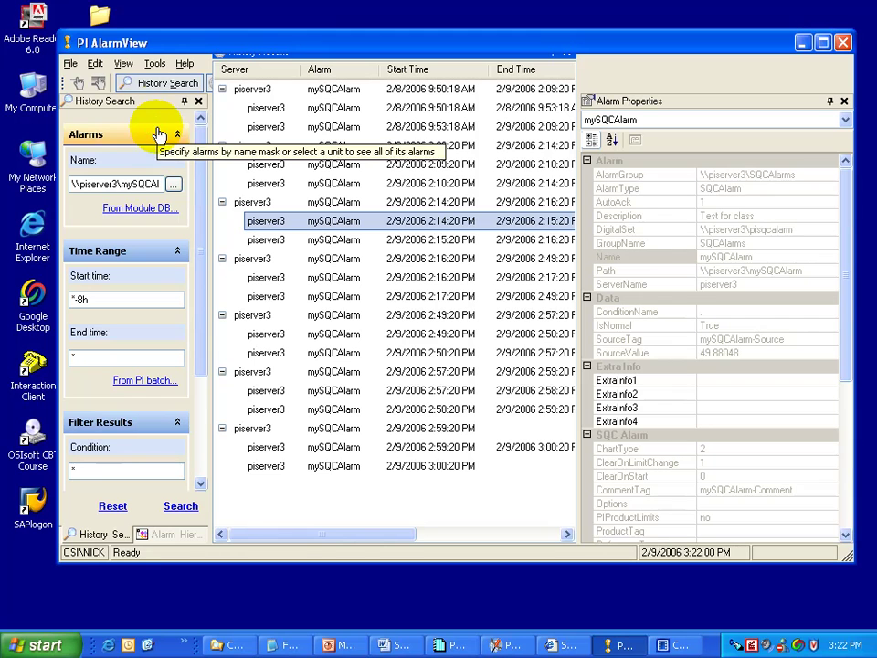
click(122, 64)
click(137, 149)
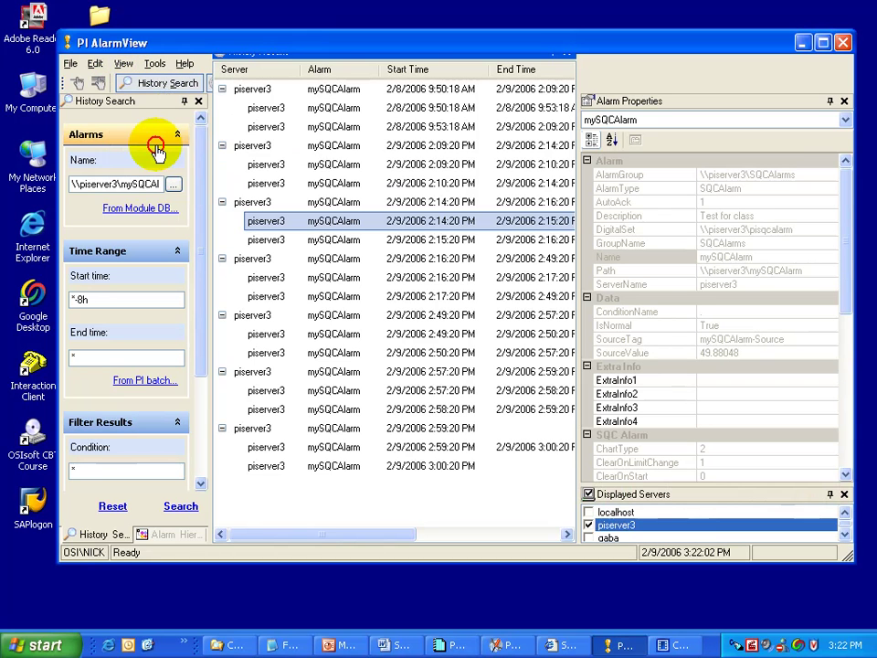
click(122, 65)
click(141, 106)
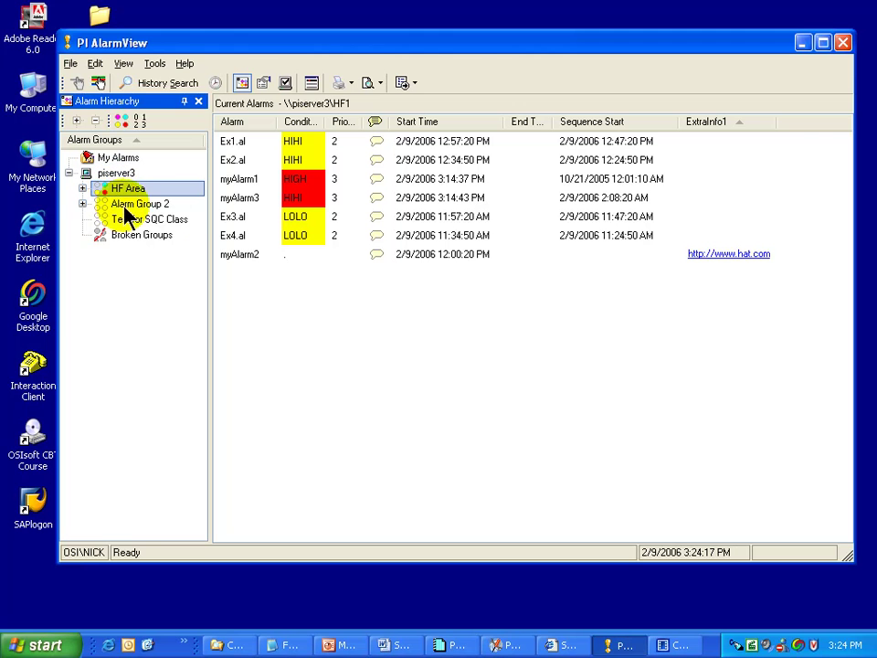
Search myAlarm3's history for Acknowledgment Status missed, and repeat the search with the status set to *.
click(242, 197)
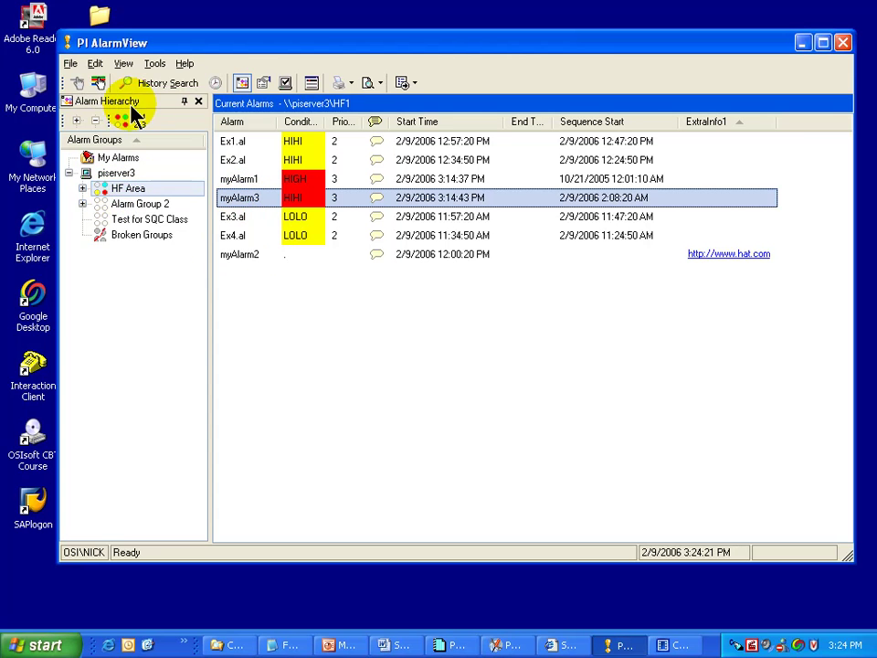
click(170, 83)
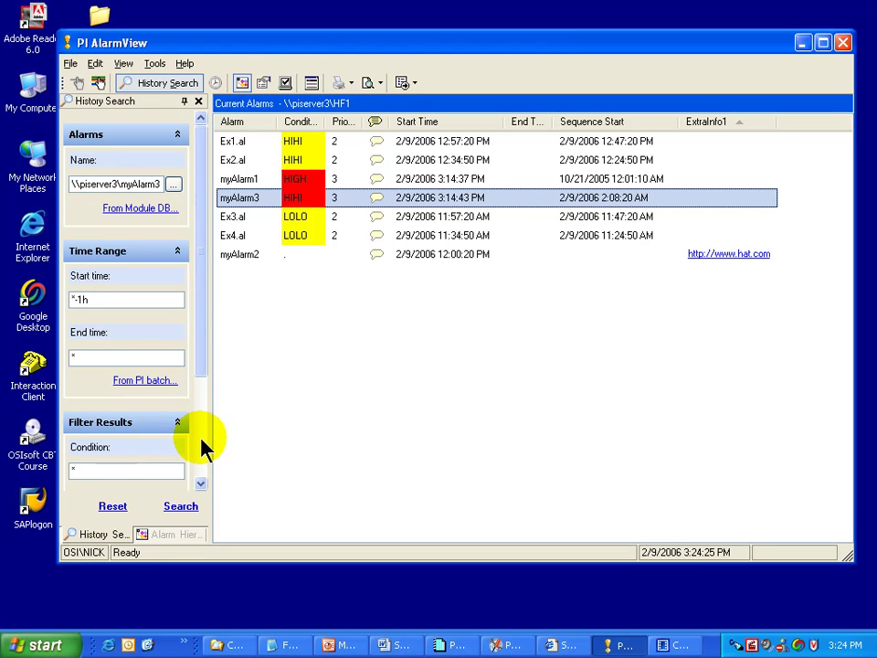
scroll(201, 448, down, 3)
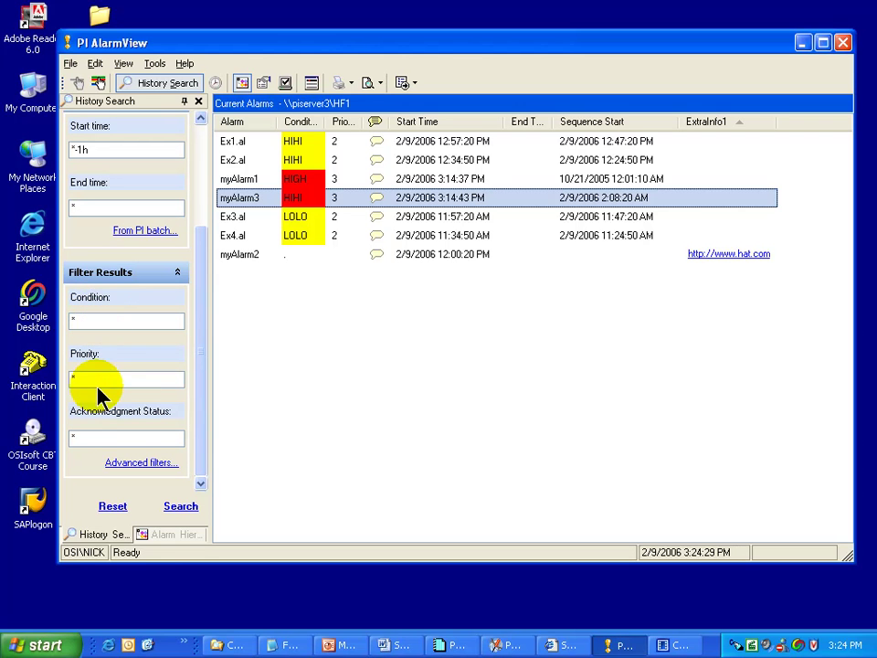
double_click(84, 437)
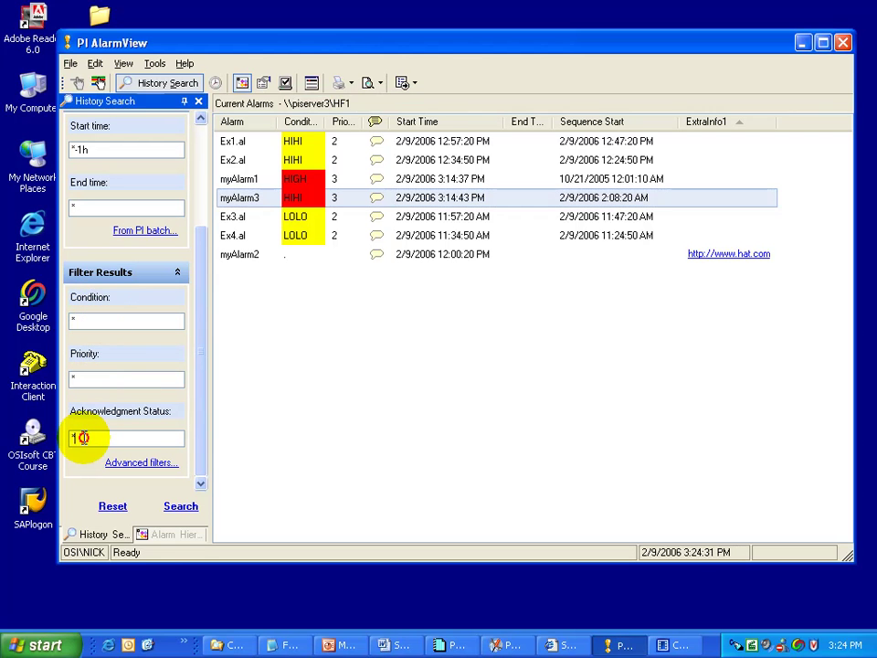
text(mis)
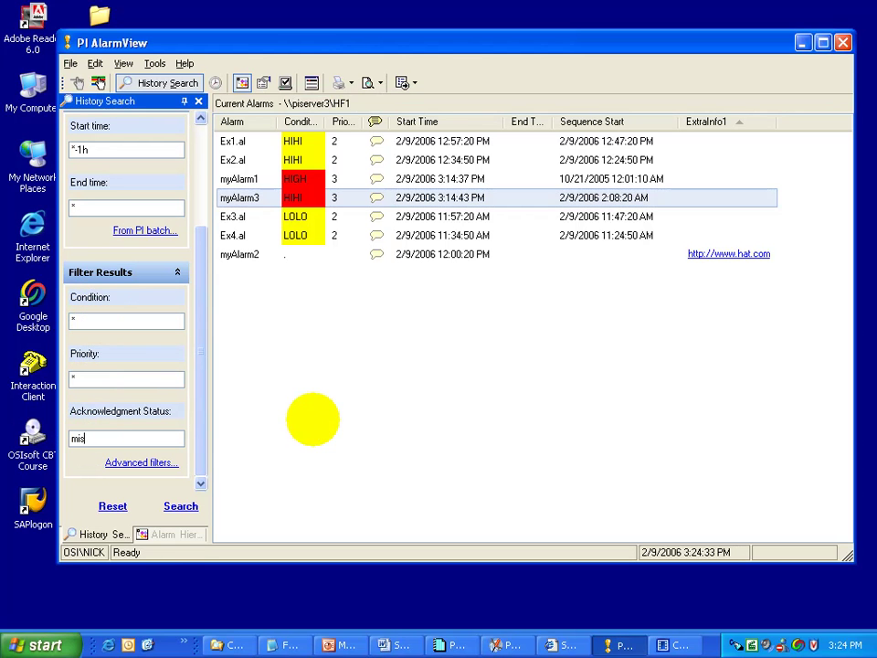
text(sed)
click(181, 507)
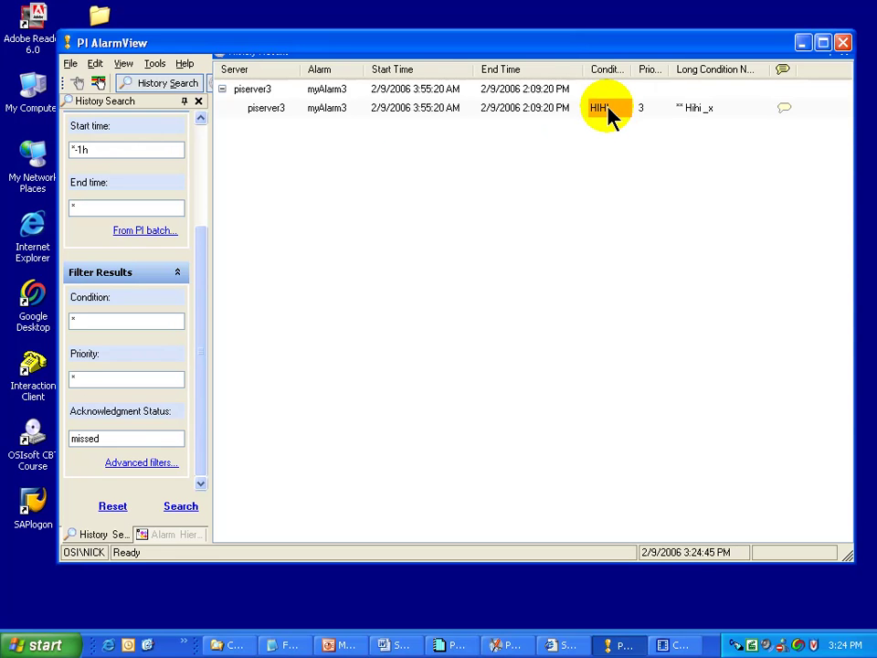
drag(117, 435, 36, 443)
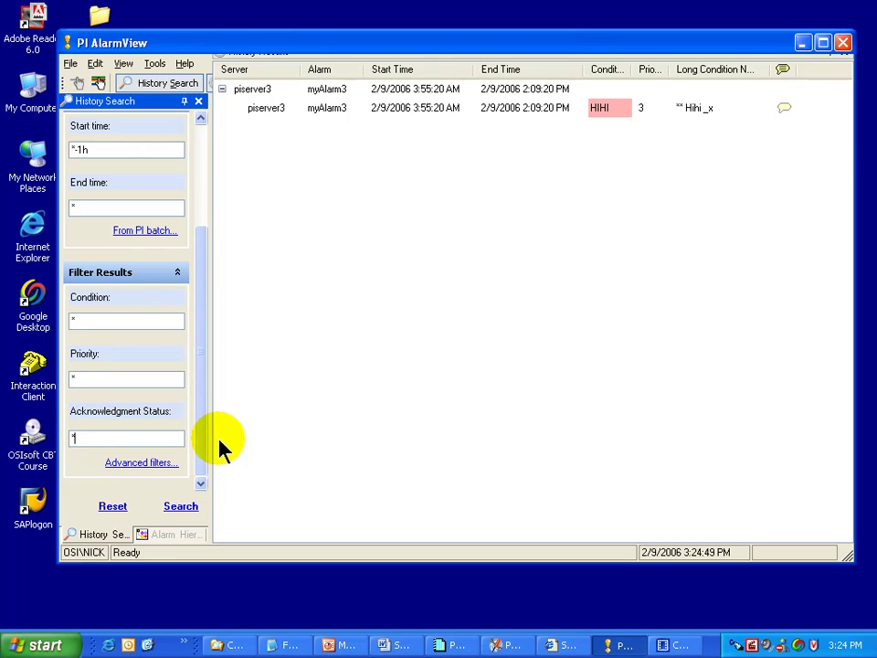
click(179, 508)
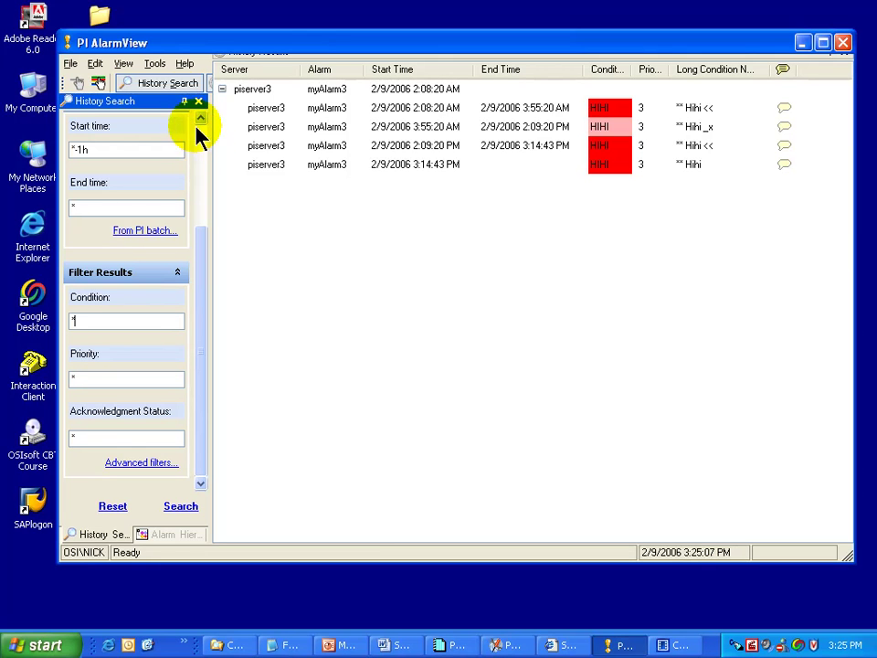
Close the history results and the History Search pane, and display the alarms of the Test for SQC Class group.
click(123, 64)
click(162, 106)
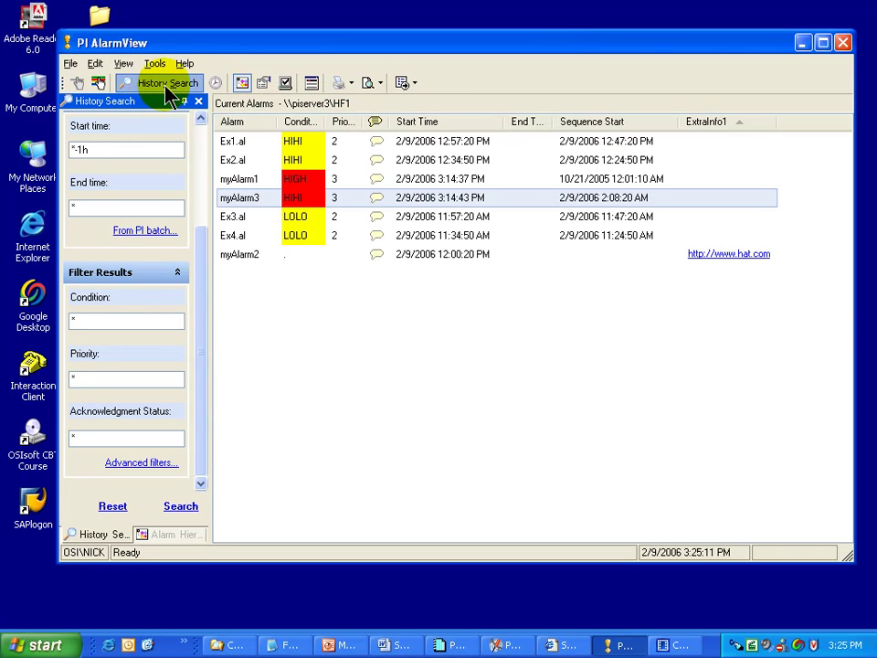
click(199, 103)
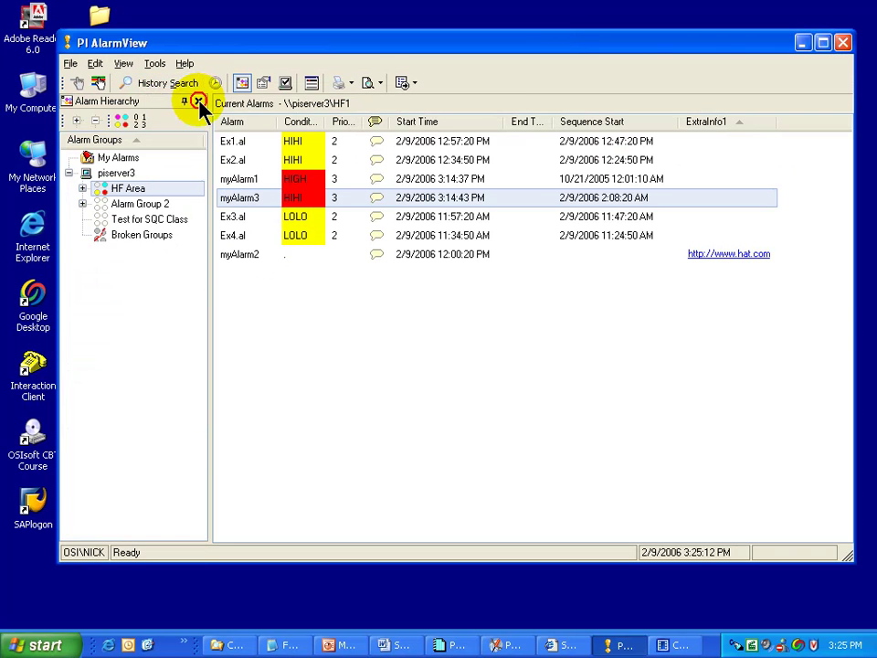
click(133, 220)
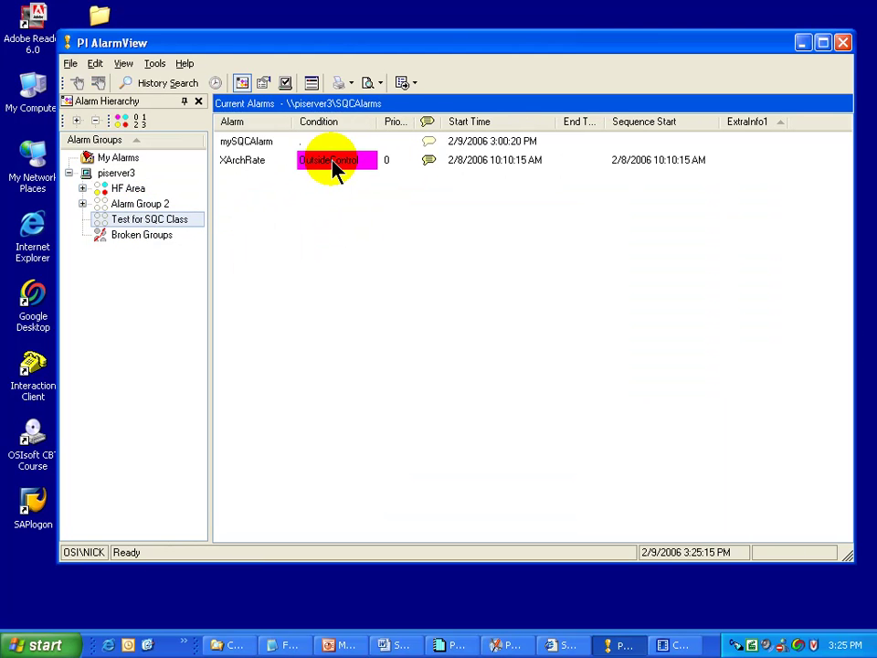